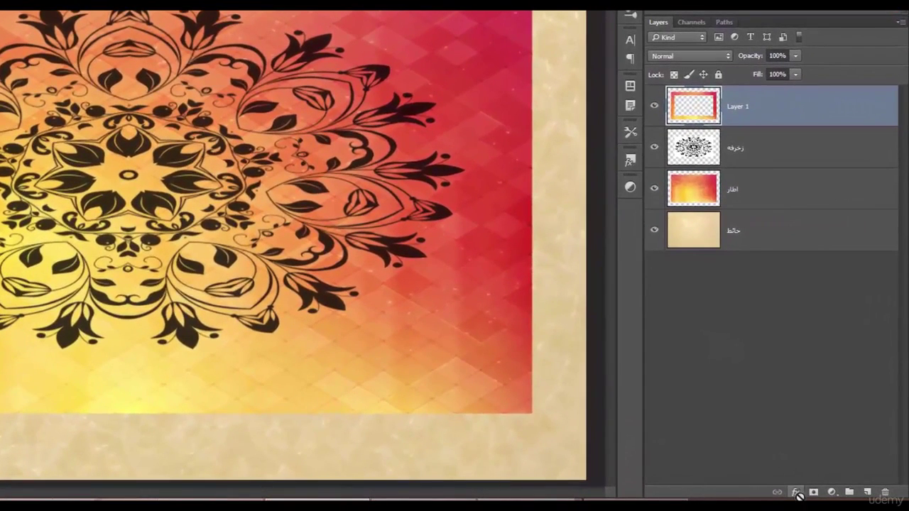
Add a Drop Shadow effect to Layer 1 and set its opacity to 67%
click(798, 493)
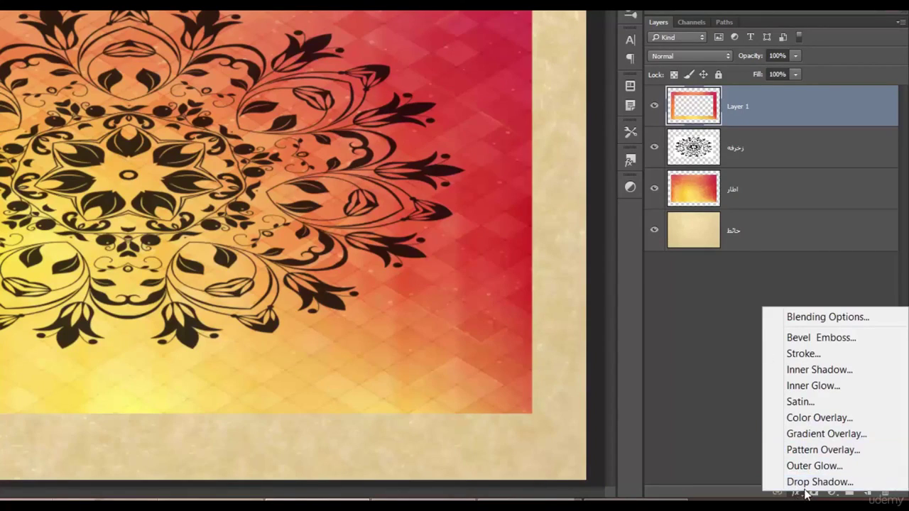
click(821, 483)
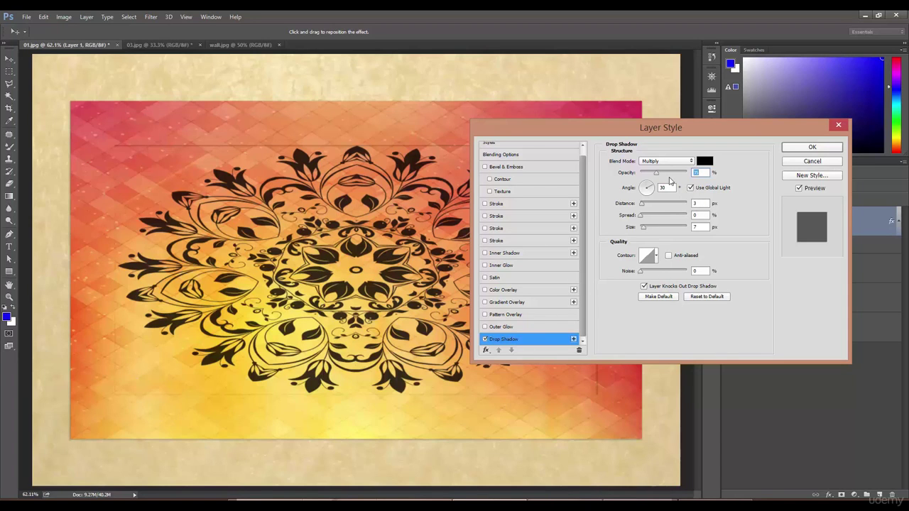
drag(664, 174, 672, 177)
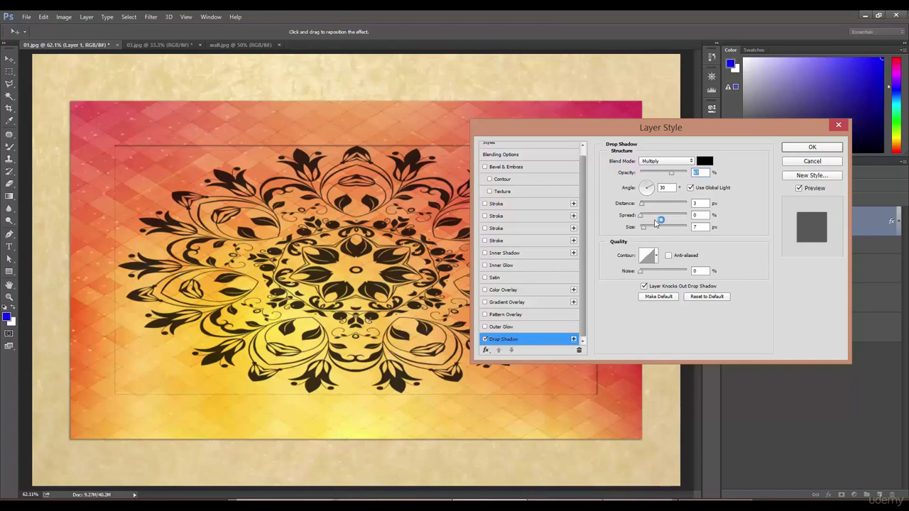
Set the drop shadow's distance to 20 px after trying larger offsets
click(699, 205)
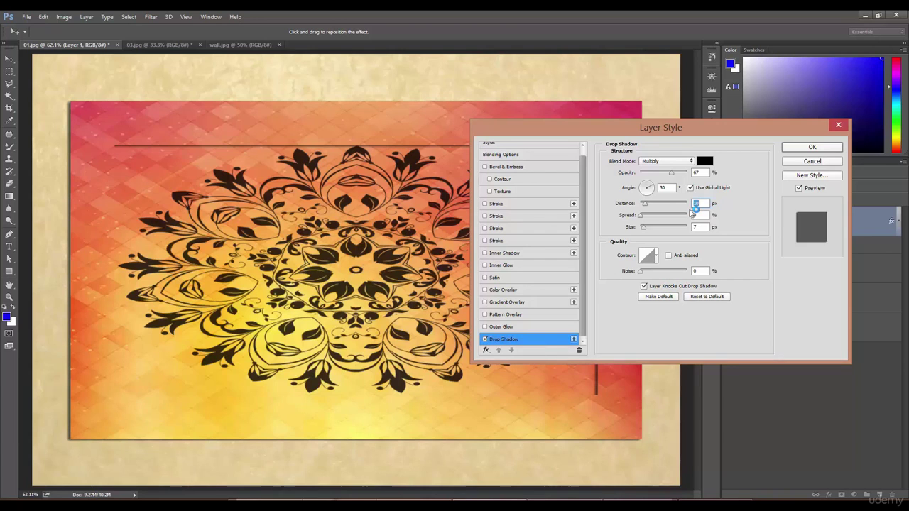
key(Up)
key(Up)
key(Up)
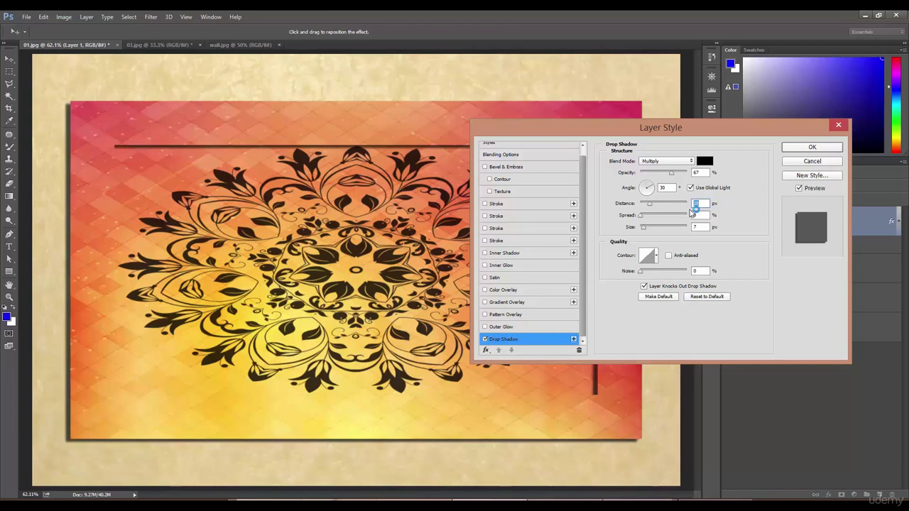
key(Up)
key(Up)
key(Up)
key(Up)
key(Up)
key(Up)
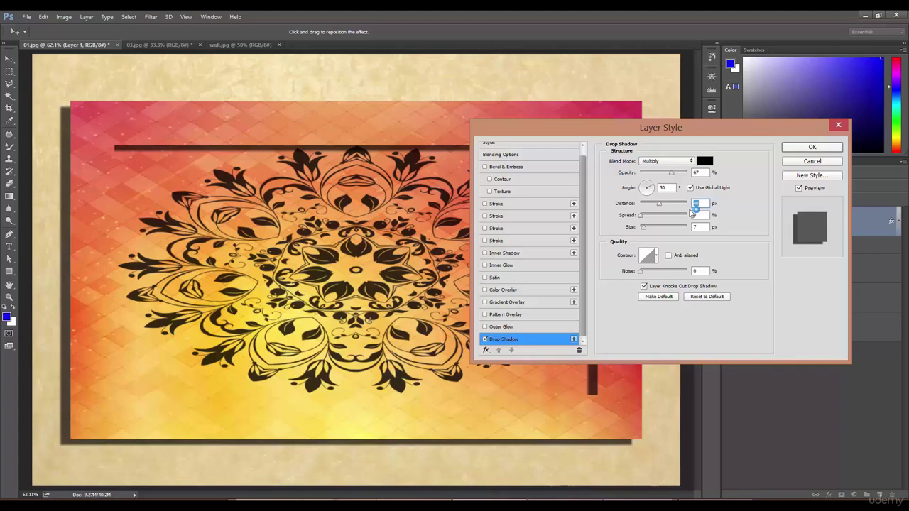
key(Down)
key(Down)
key(Down)
key(Down)
key(Down)
key(Down)
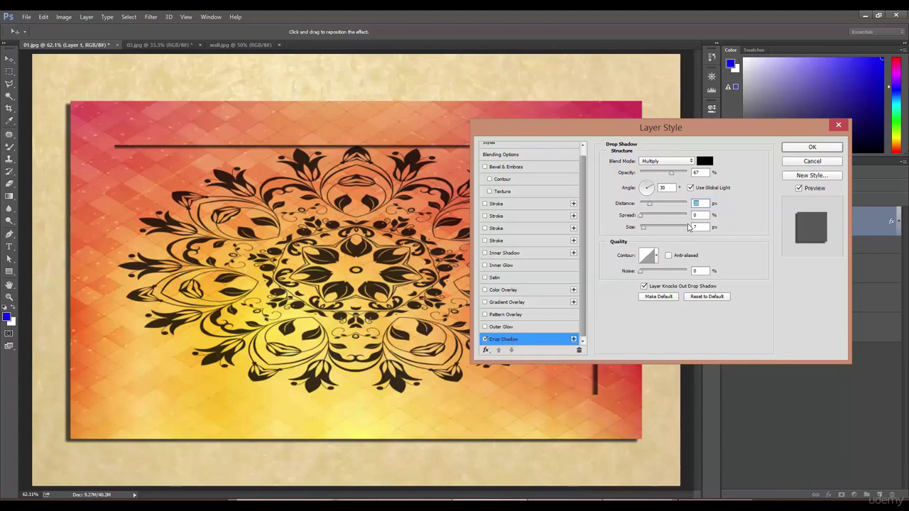
Set the drop shadow's size to 27 px after comparing softer and harder edges
click(696, 227)
key(Up)
key(Up)
key(Up)
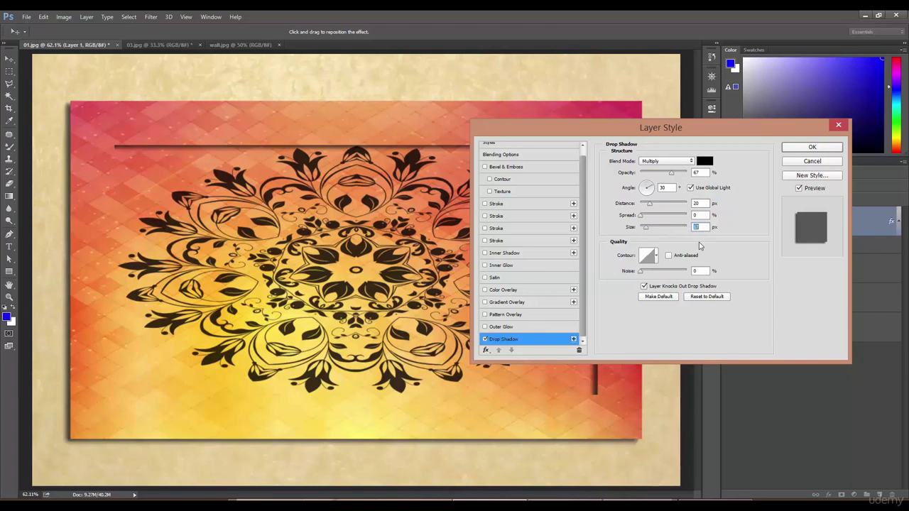
key(Up)
key(Up)
key(Up)
key(Up)
key(Up)
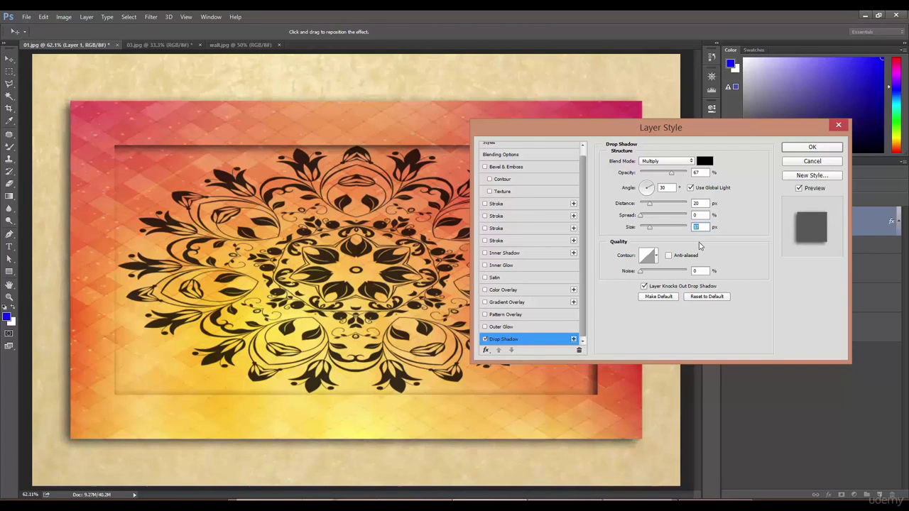
key(Down)
key(Down)
key(Down)
key(Down)
key(Down)
key(Down)
key(Down)
key(Down)
key(Down)
key(Down)
key(Down)
key(Down)
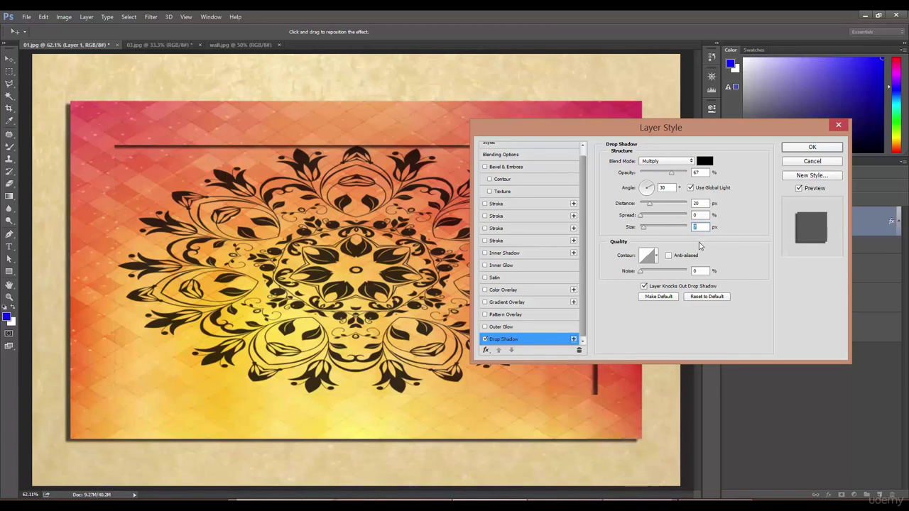
key(Up)
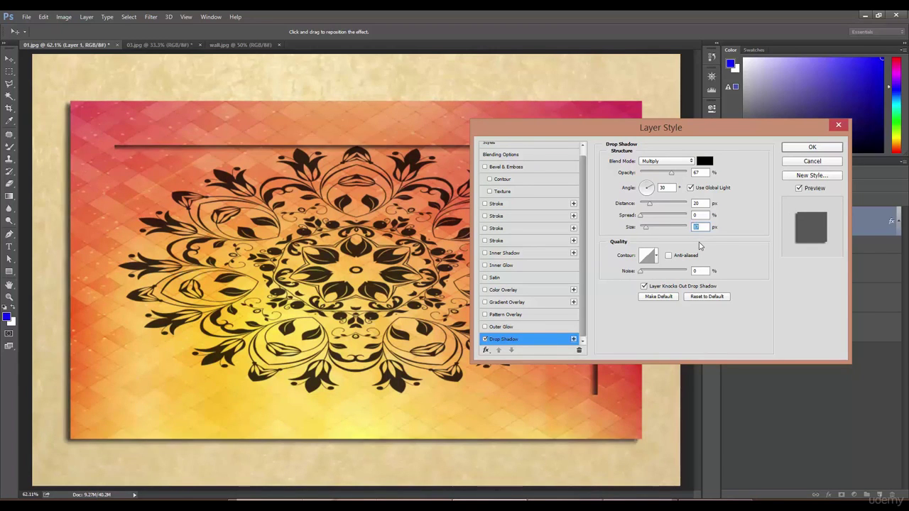
key(Up)
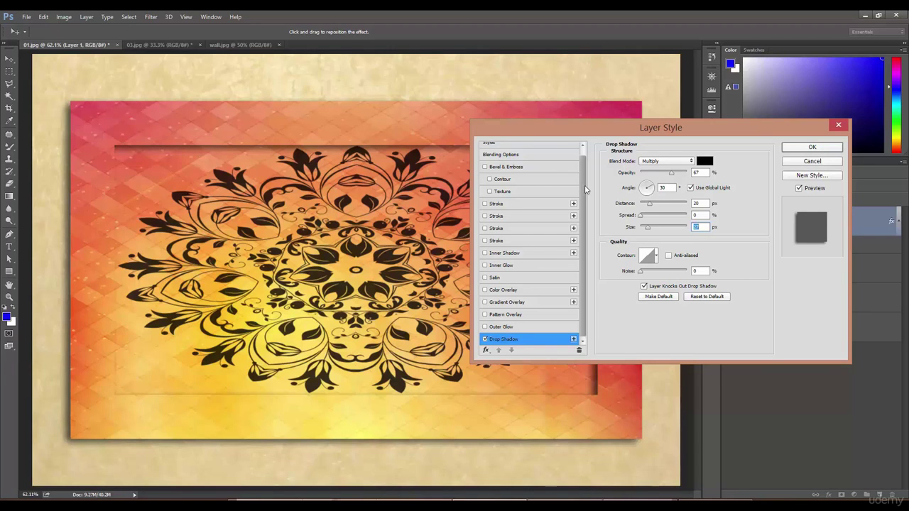
Enable Bevel & Emboss on Layer 1, toggling the effect off and on to compare the frame
scroll(587, 189, up, 1)
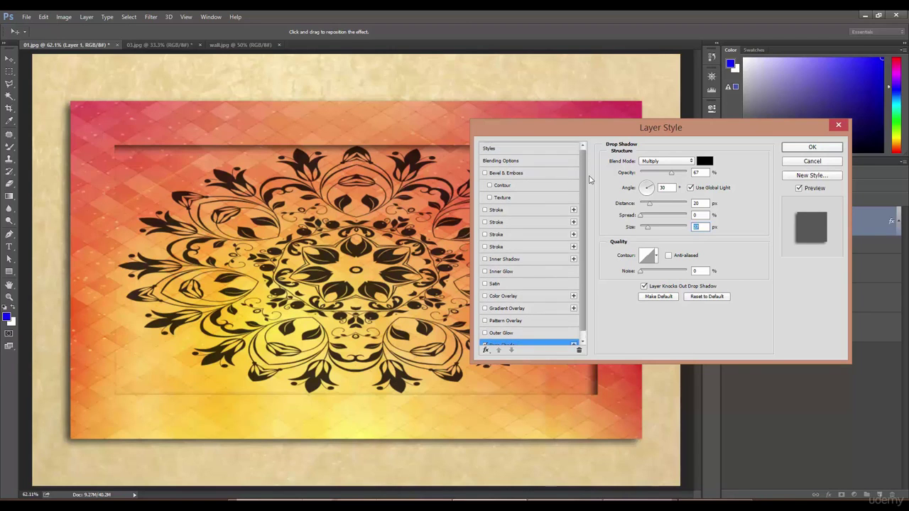
click(506, 173)
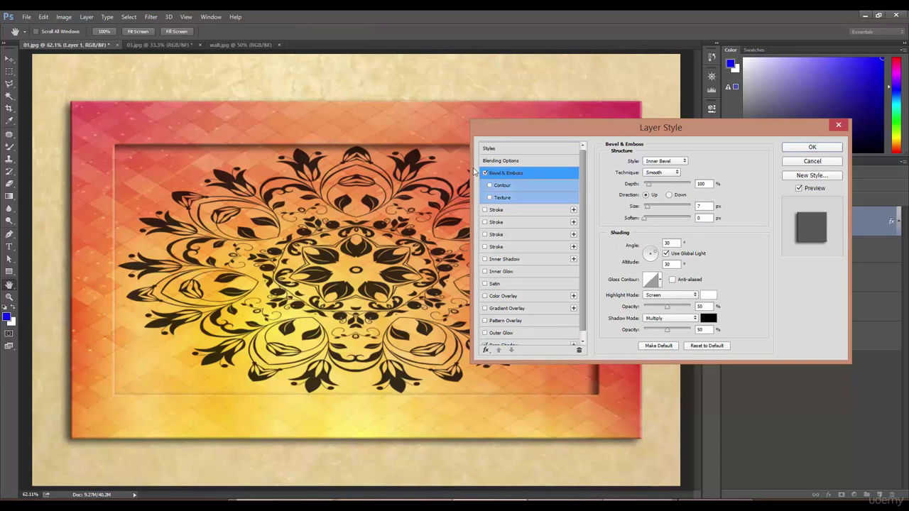
click(486, 173)
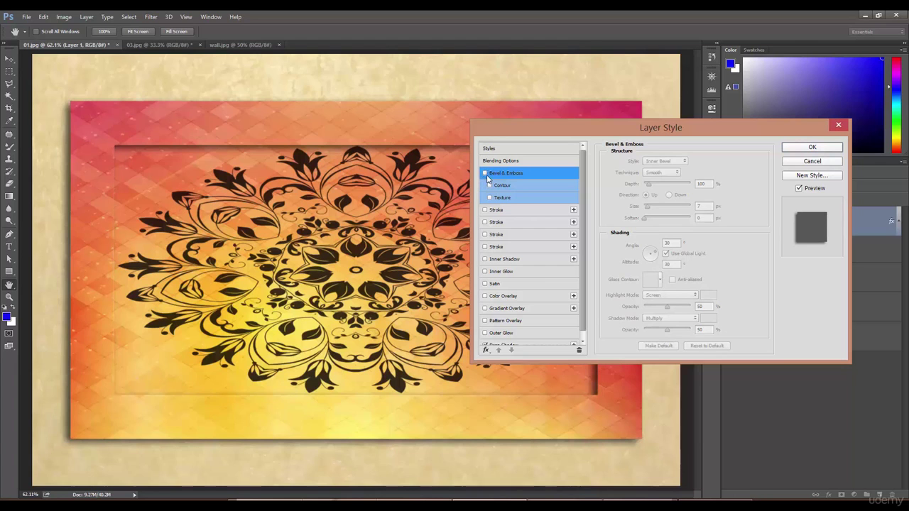
click(486, 174)
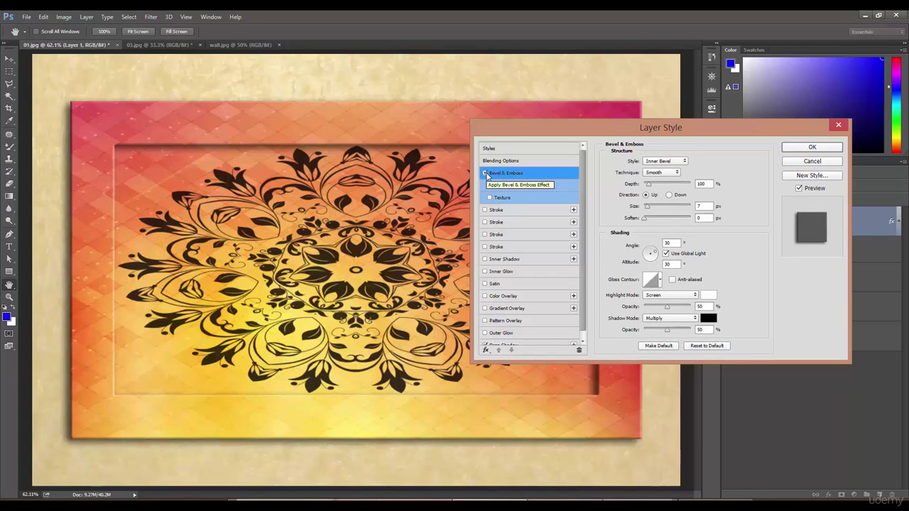
mouse_move(578, 130)
mouse_down()
mouse_move(559, 243)
mouse_move(635, 129)
mouse_move(615, 76)
mouse_move(596, 101)
mouse_move(594, 131)
mouse_up()
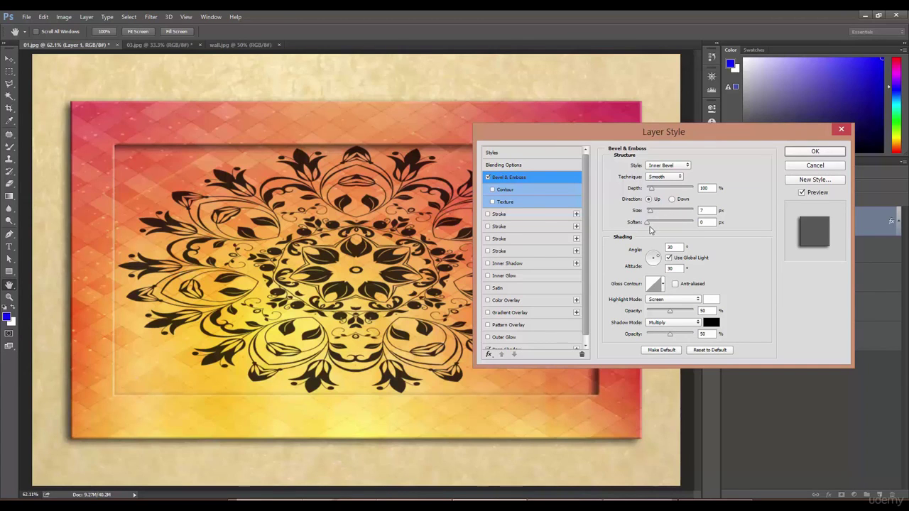
Set the bevel's depth to 130%, its size to 12 px and its soften value to 5 px
click(707, 190)
key(ctrl+a)
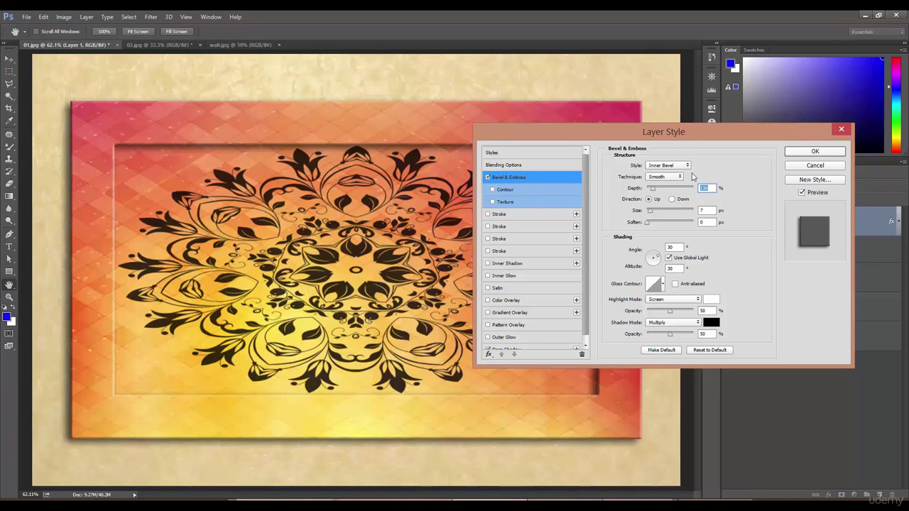
key(Tab)
key(shift+Up)
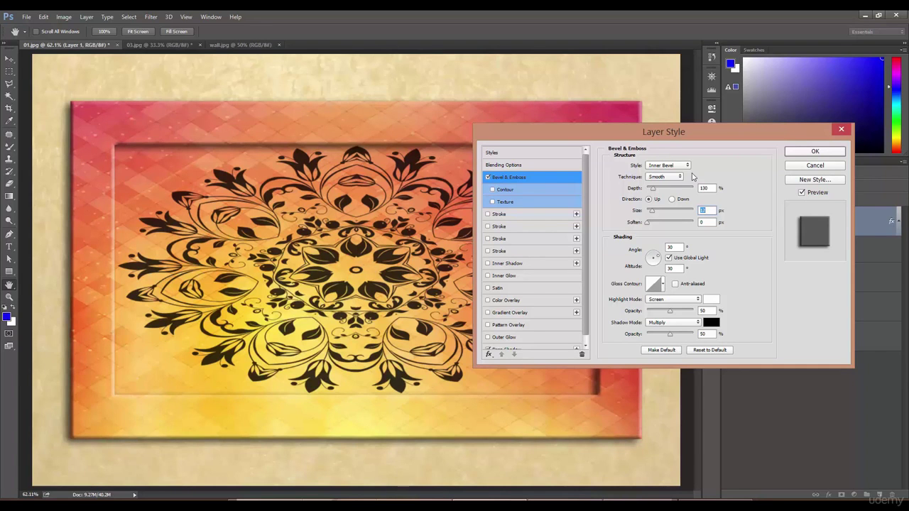
text(12)
key(shift+Up)
text(1)
Set the bevel's highlight opacity to 81%, shadow opacity to 56% and depth to 120%
drag(680, 313, 673, 336)
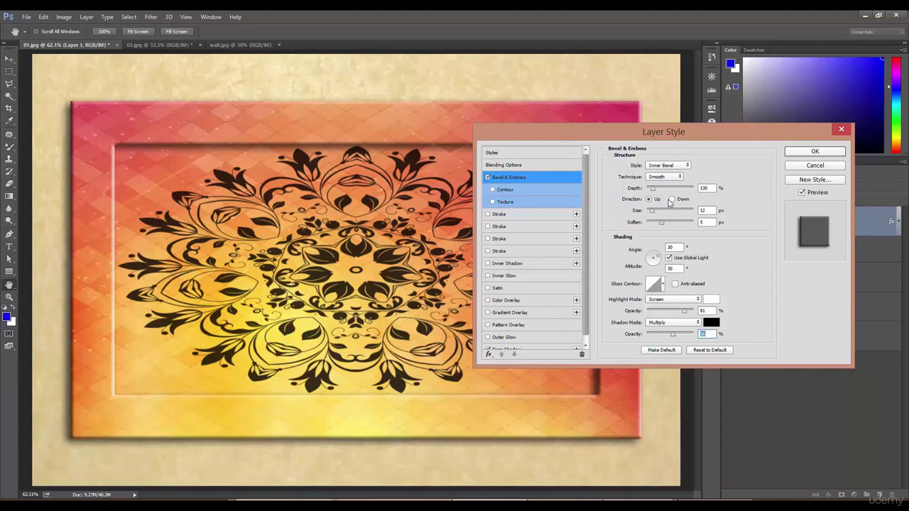
click(702, 189)
key(ctrl+a)
Try the Outer Bevel, Emboss, Stroke Emboss and Pillow Emboss styles on the frame and restore Inner Bevel
click(670, 167)
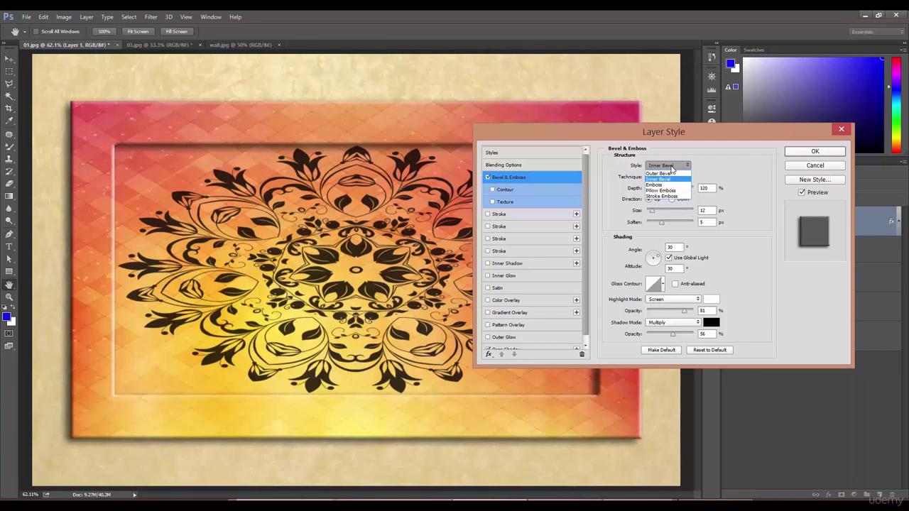
click(659, 173)
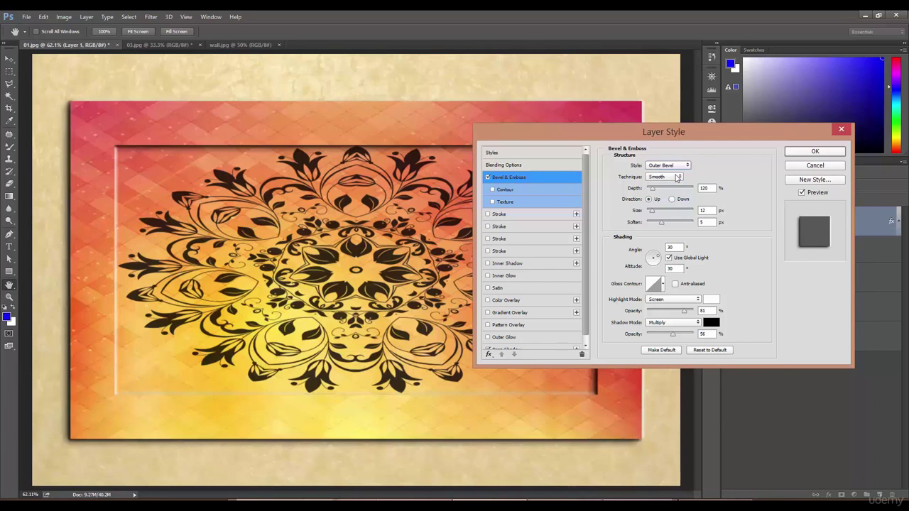
click(675, 168)
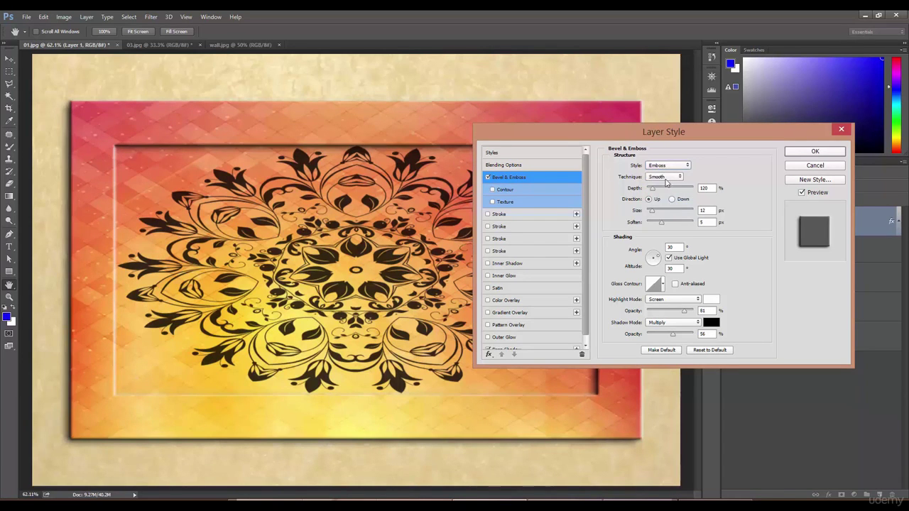
click(666, 167)
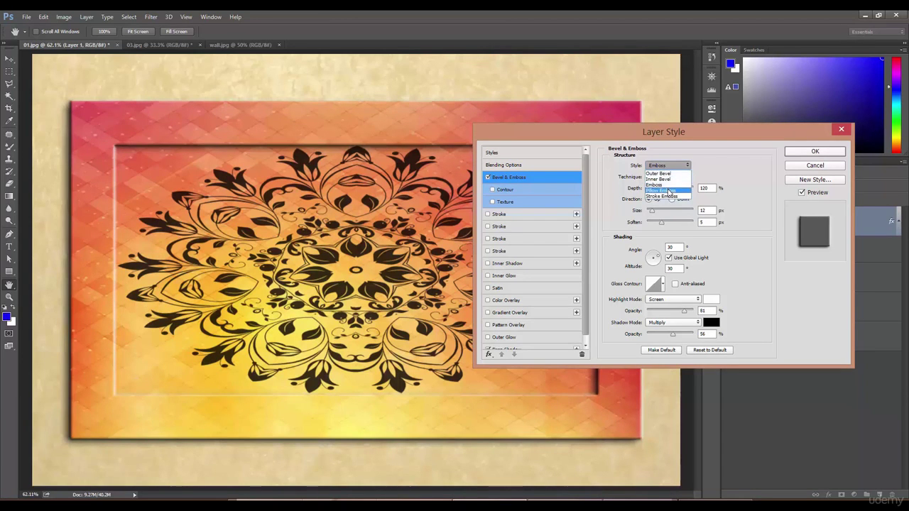
click(673, 197)
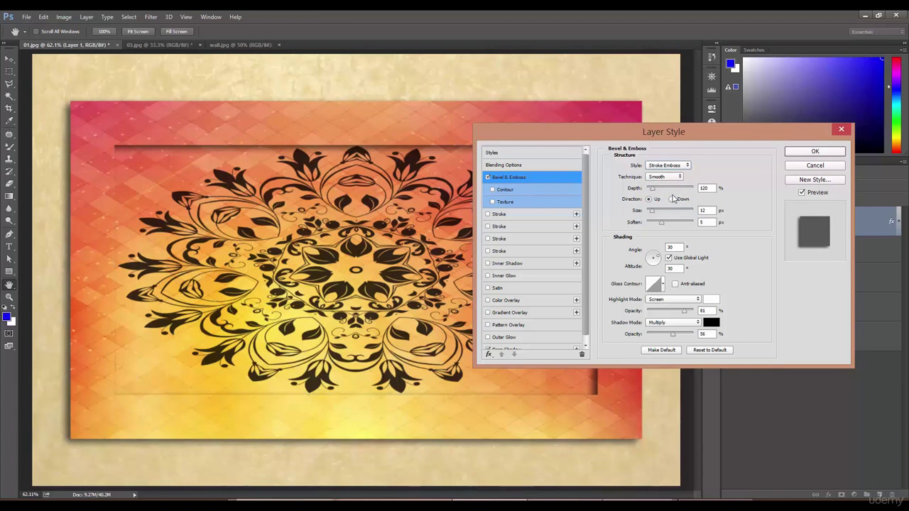
click(667, 169)
click(674, 191)
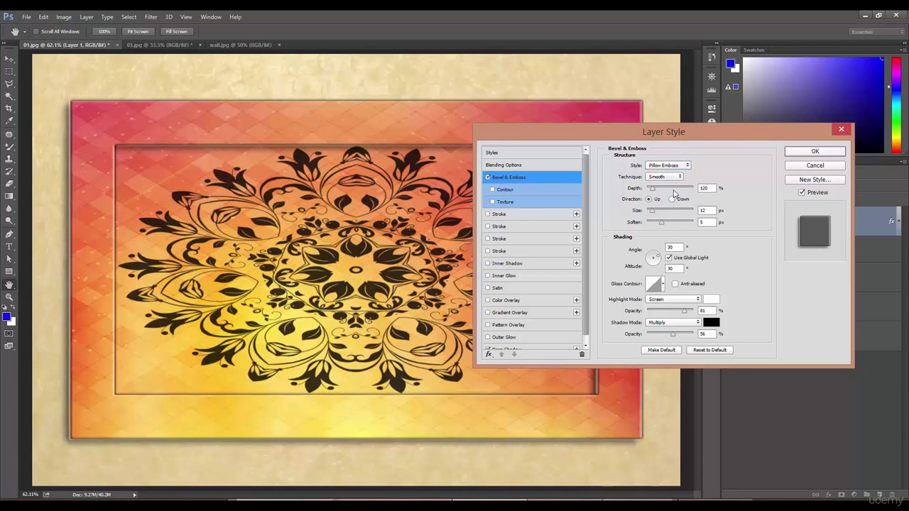
click(667, 166)
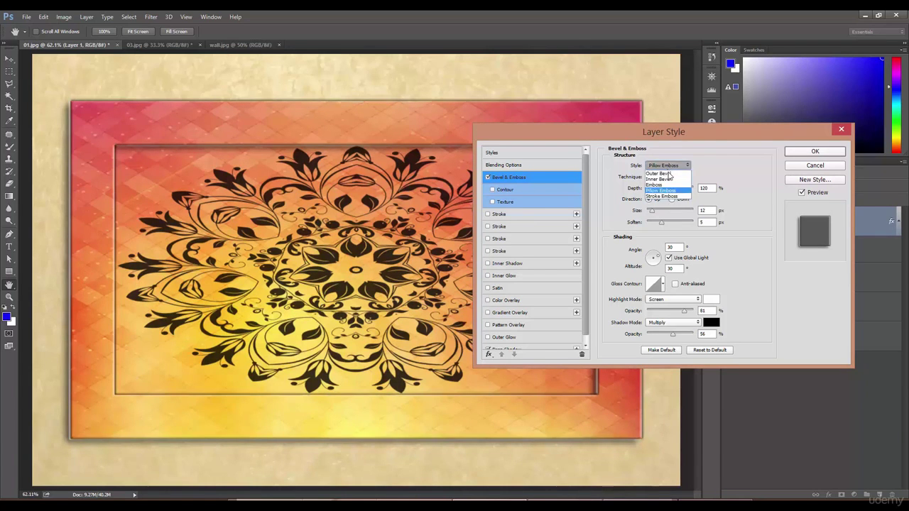
click(672, 179)
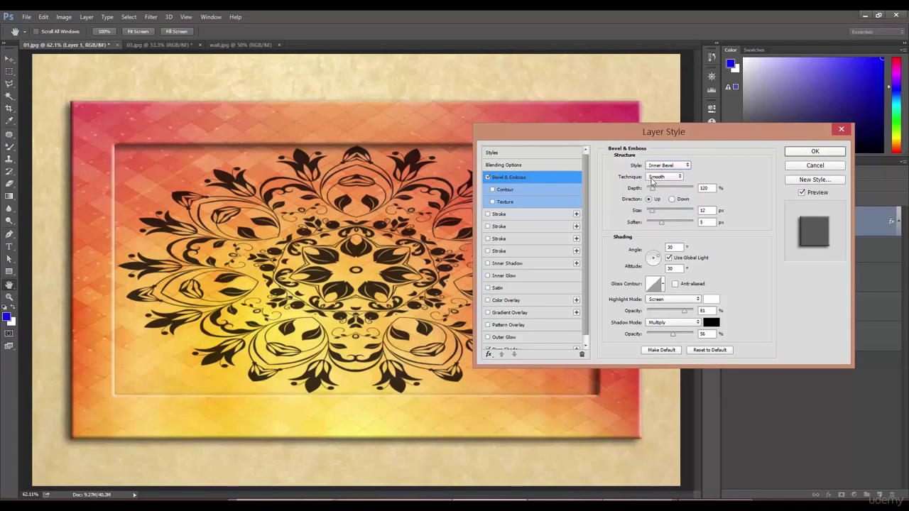
Change the bevel technique to Chisel Hard and apply the layer style to Layer 1
click(661, 178)
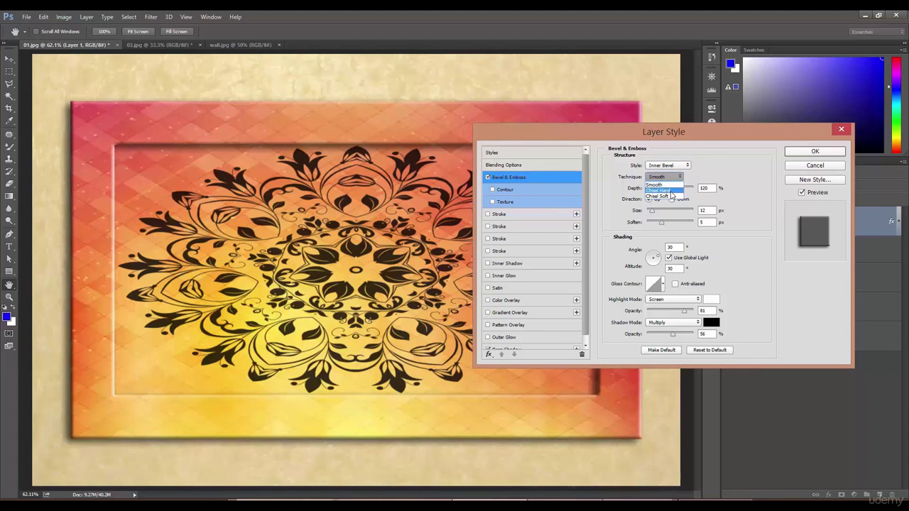
click(670, 191)
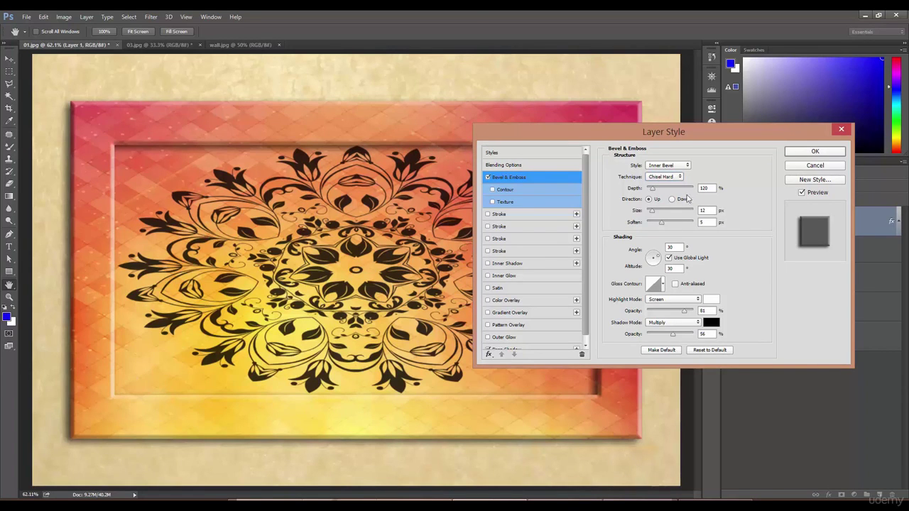
click(805, 157)
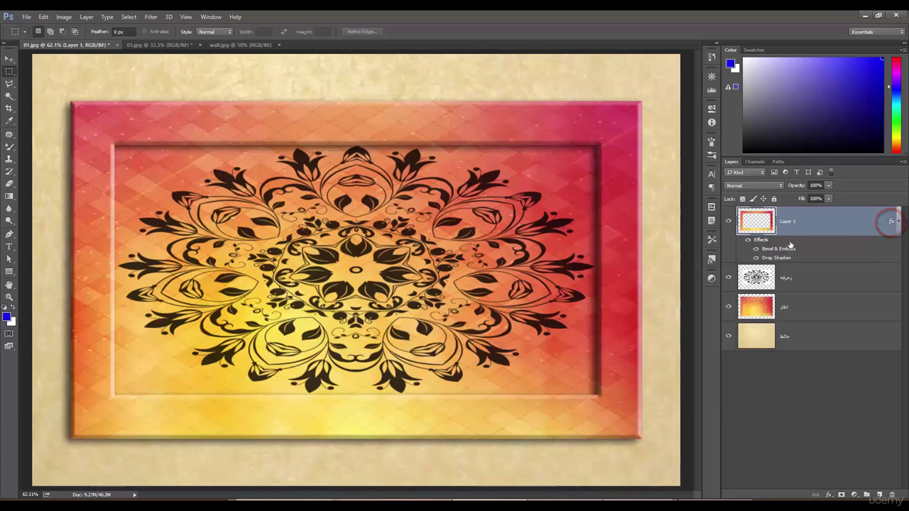
Hide and reshow all of Layer 1's effects, and Bevel & Emboss alone, to compare the frame's look
click(748, 241)
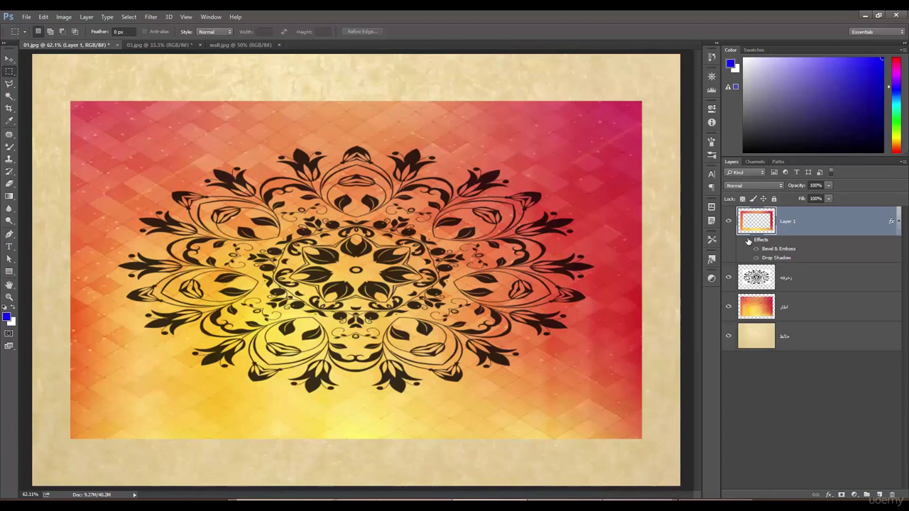
click(748, 241)
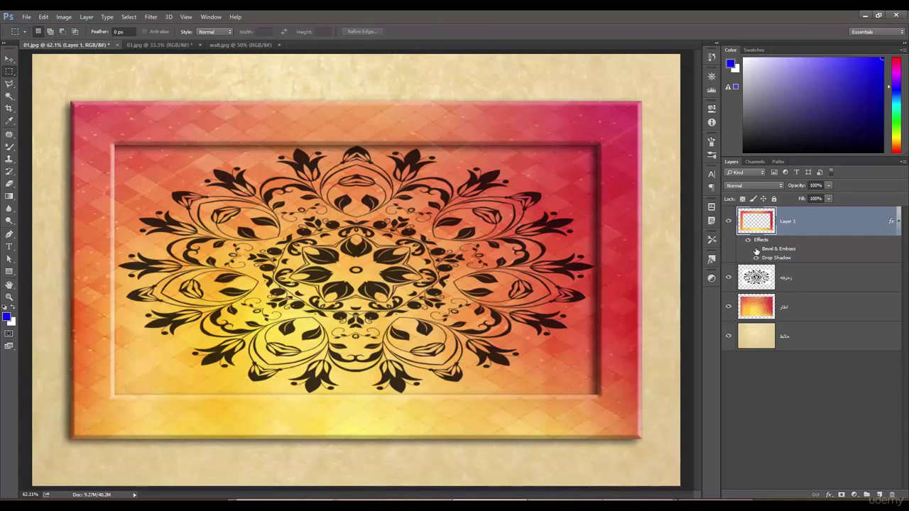
click(757, 250)
click(757, 250)
Switch to the File Explorer window showing the course images in folder 4
mouse_move(402, 503)
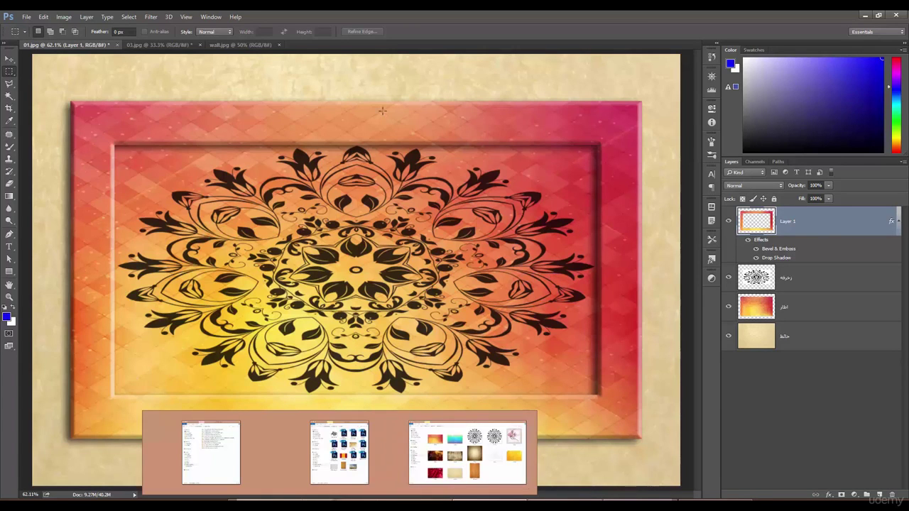
click(402, 503)
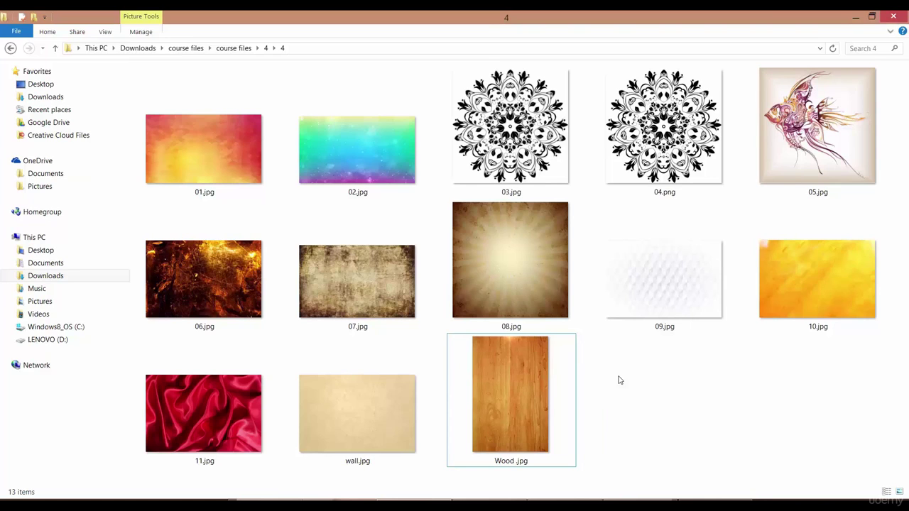
Open Wood .jpg in Photoshop, look over wall.jpg, 03.jpg and 01.jpg, and return to the wood image
drag(522, 386, 490, 19)
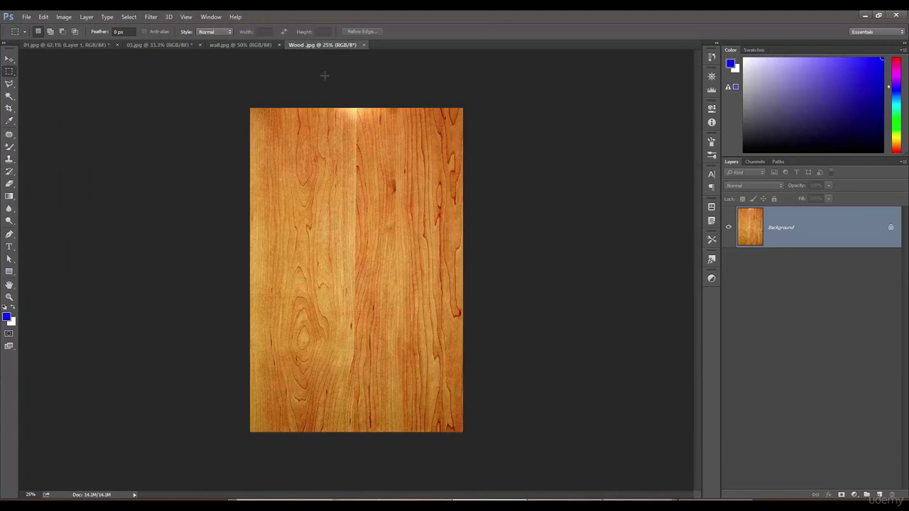
click(10, 58)
click(260, 44)
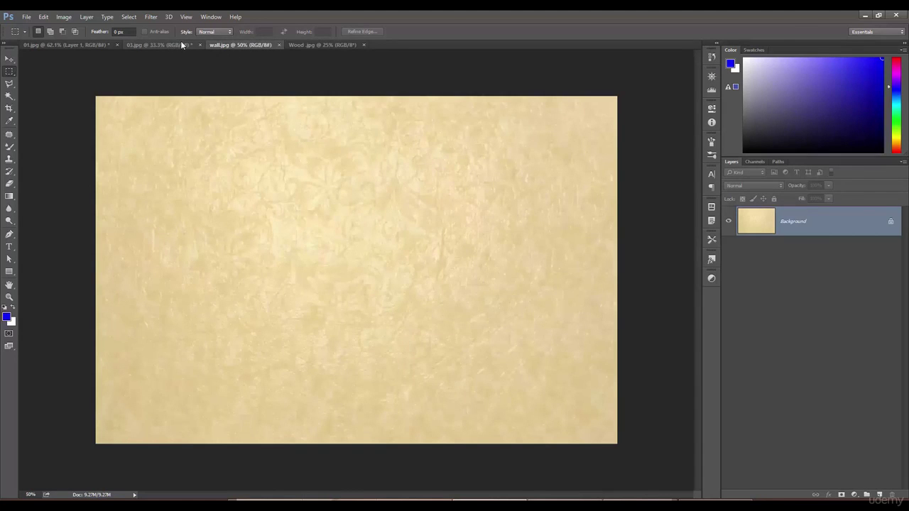
click(179, 44)
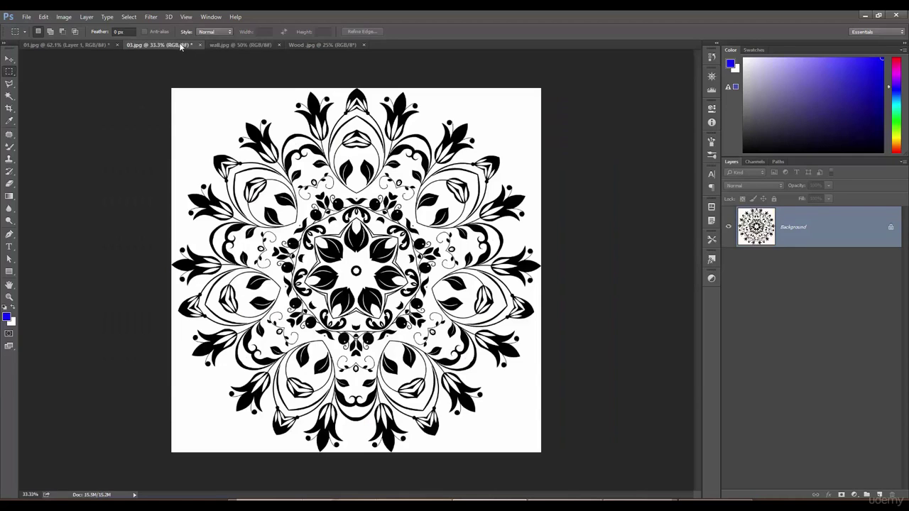
click(87, 43)
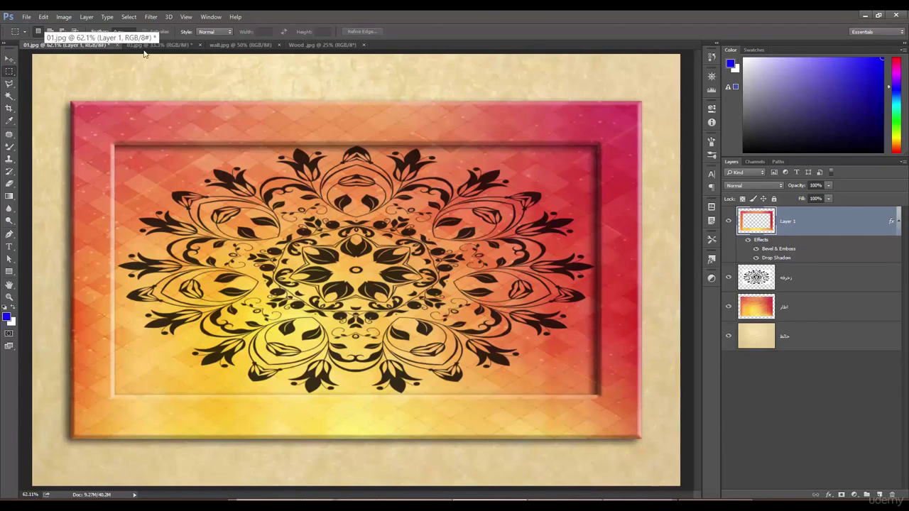
click(309, 47)
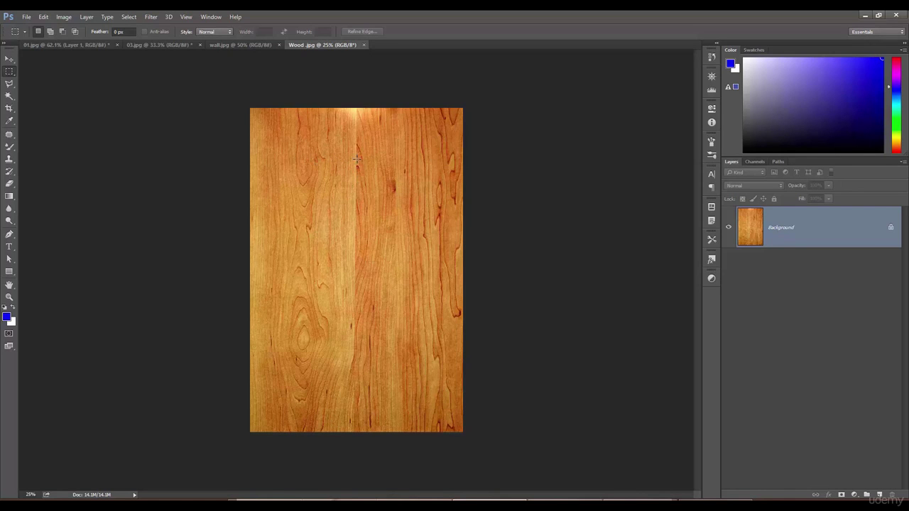
right_click(380, 161)
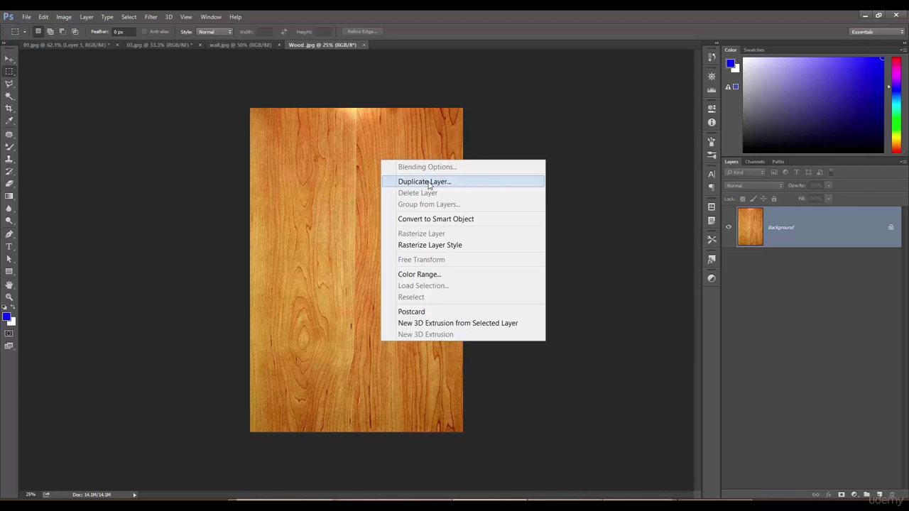
click(419, 26)
click(8, 60)
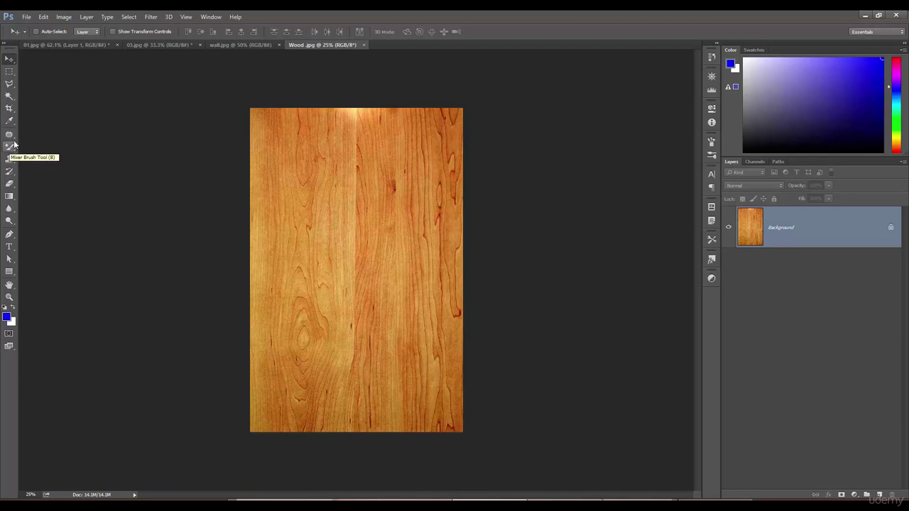
click(10, 71)
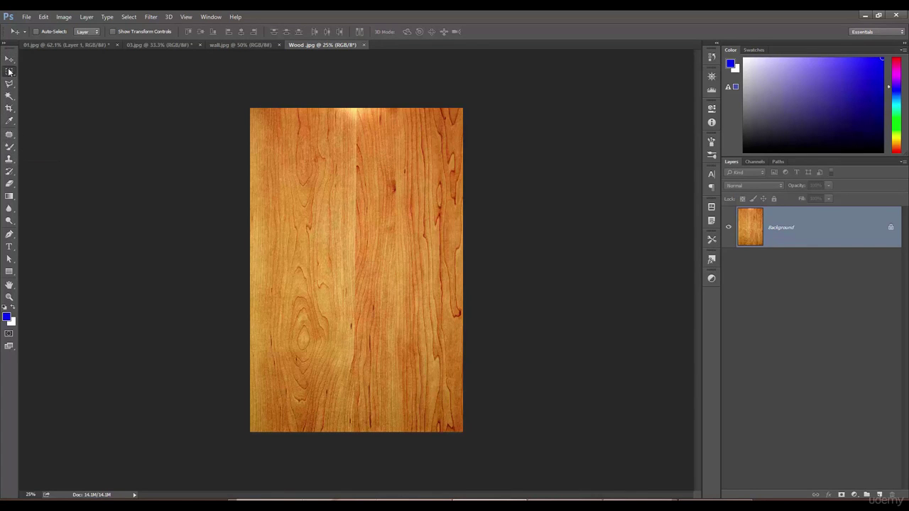
Duplicate the wood image's Background layer into the 01.jpg document, trying خشب as the name of the copy
right_click(835, 228)
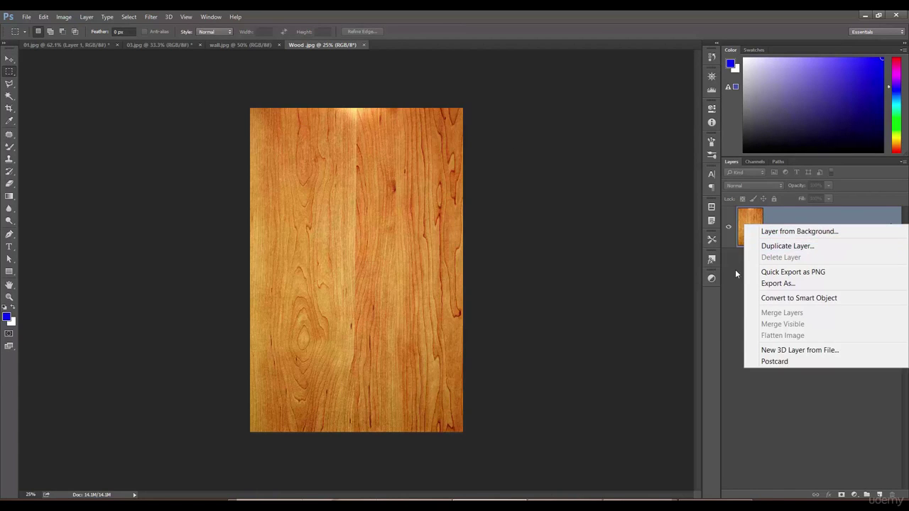
click(797, 246)
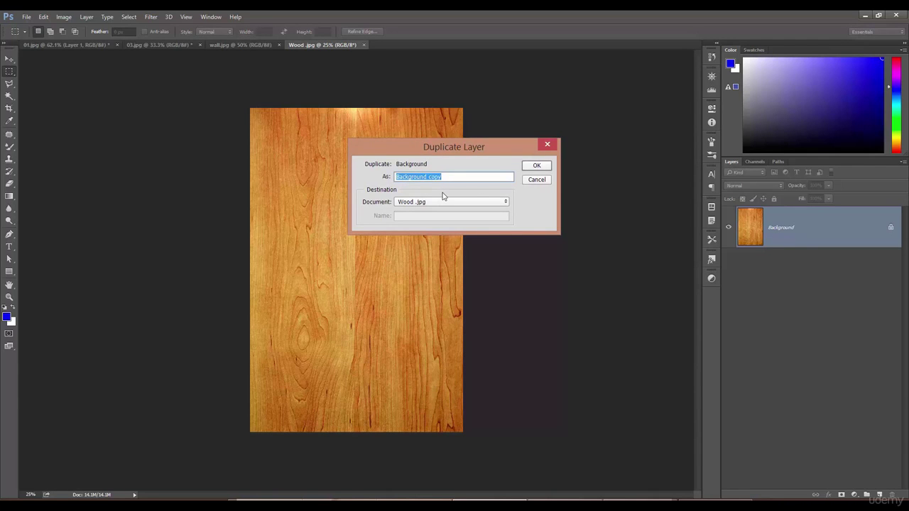
text(ص)
text(ححیا)
key(BackSpace)
text(شب)
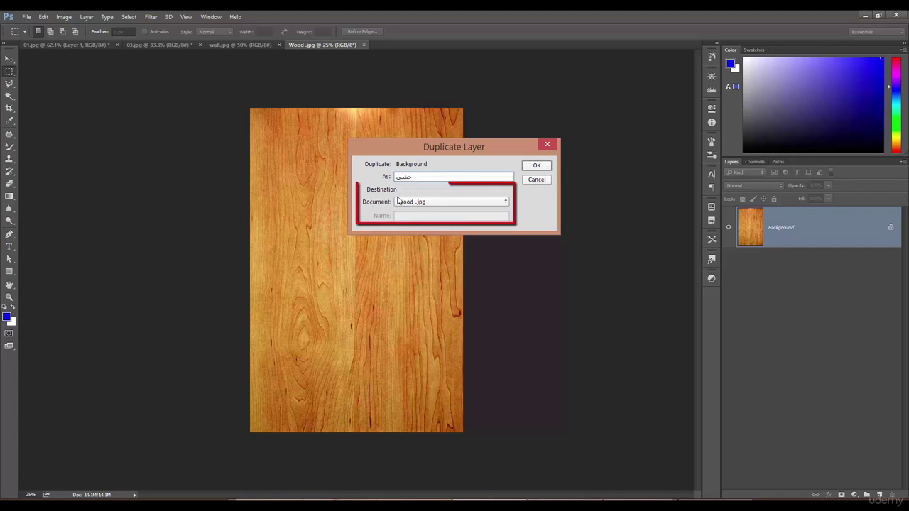
text(ا)
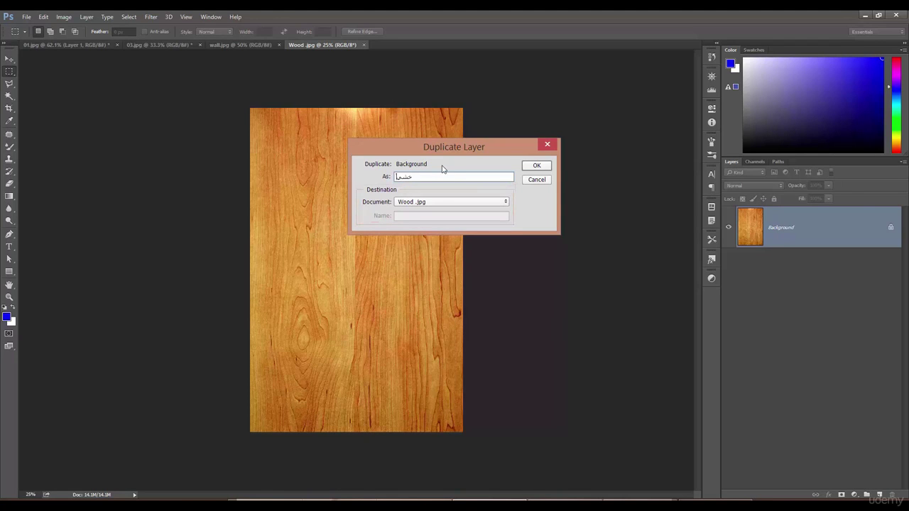
key(BackSpace)
click(426, 205)
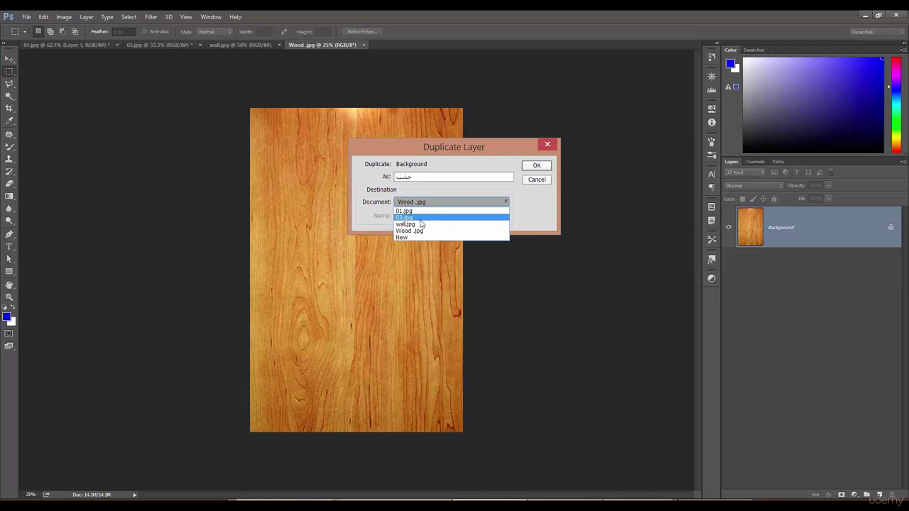
click(425, 211)
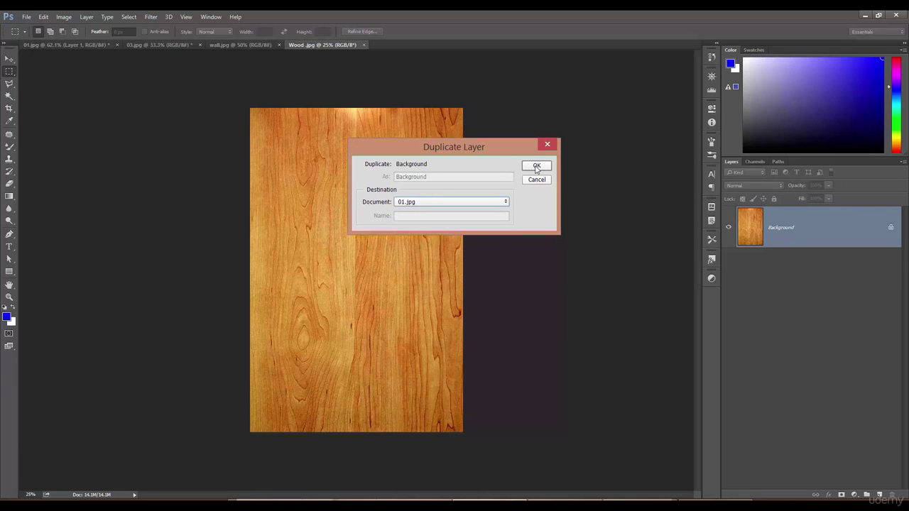
click(536, 167)
Switch to 01.jpg and rotate the wood layer -90° with Free Transform so it lies horizontally
click(101, 44)
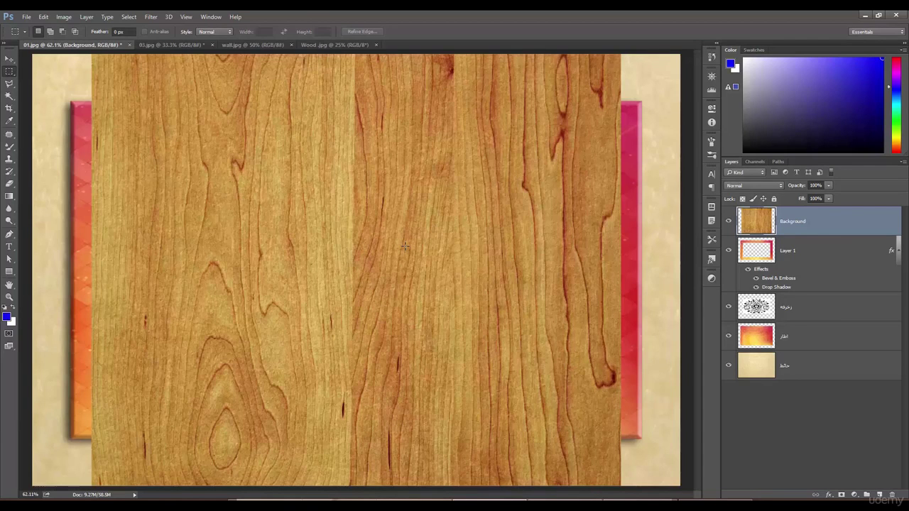
key(ctrl+minus)
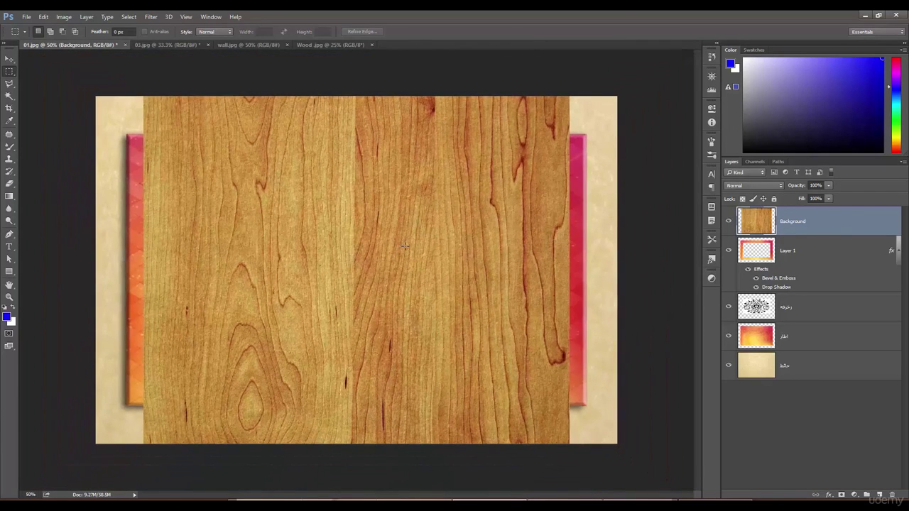
key(ctrl+minus)
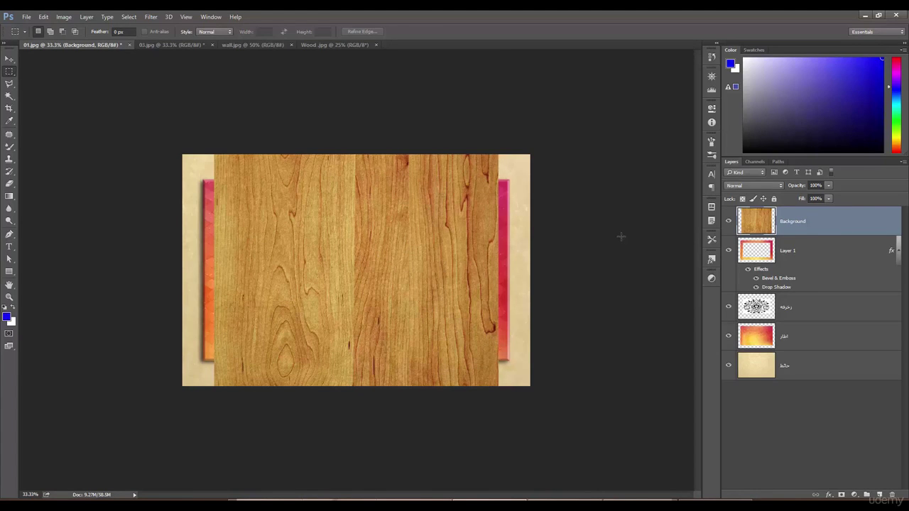
key(ctrl+t)
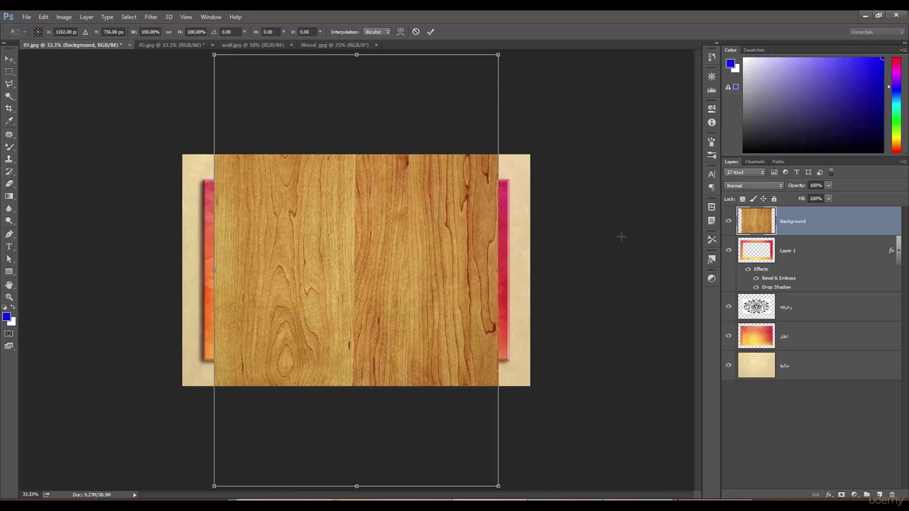
key(ctrl+minus)
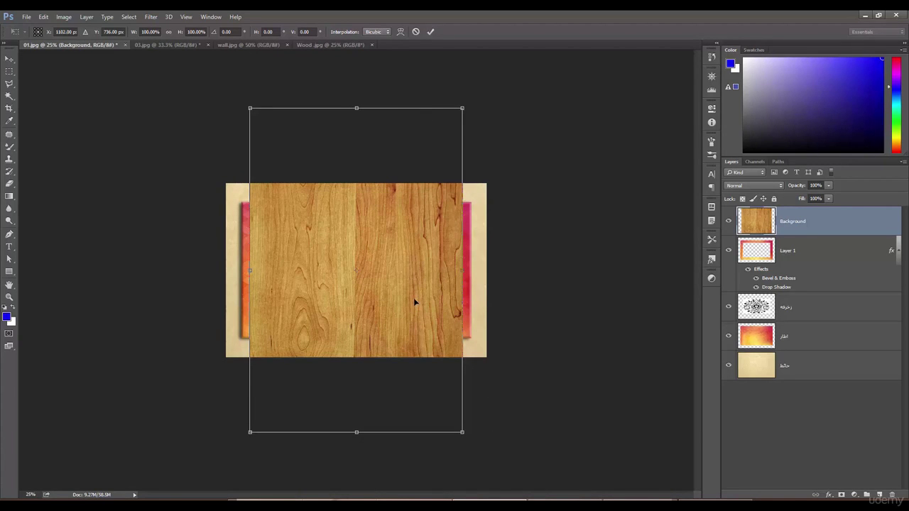
right_click(396, 232)
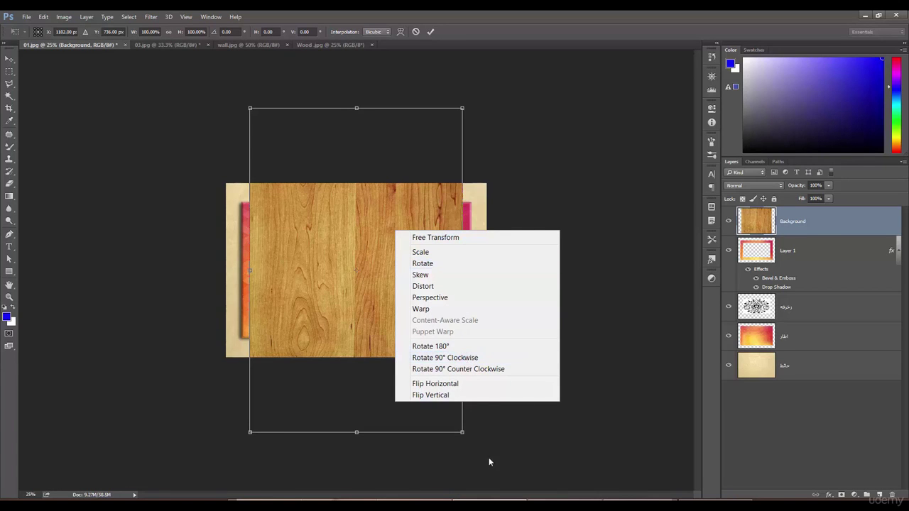
click(476, 445)
drag(476, 444, 543, 159)
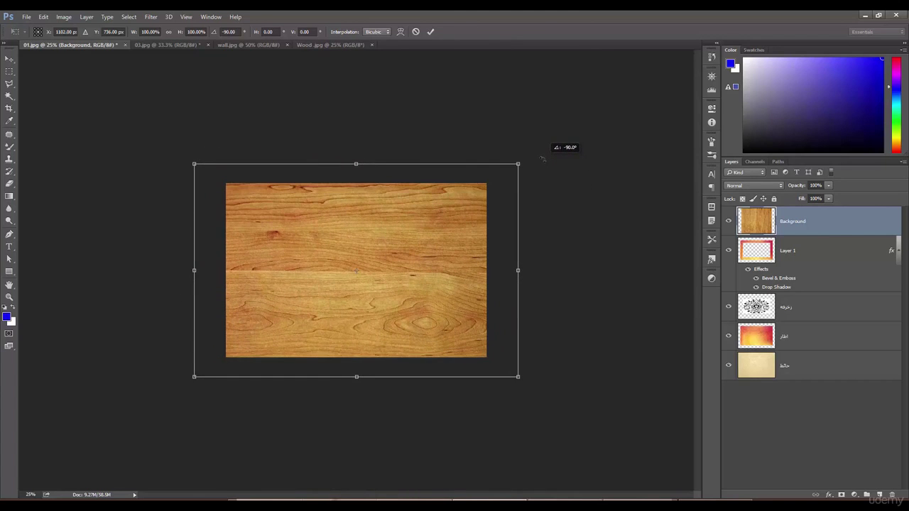
drag(543, 159, 543, 159)
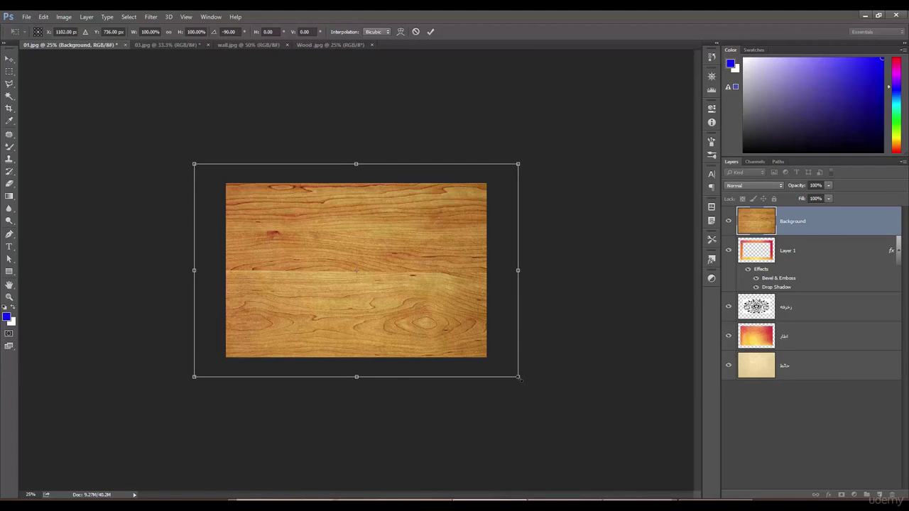
Scale the rotated wood layer to about 82% so it just covers the canvas and apply the transform
drag(518, 377, 489, 358)
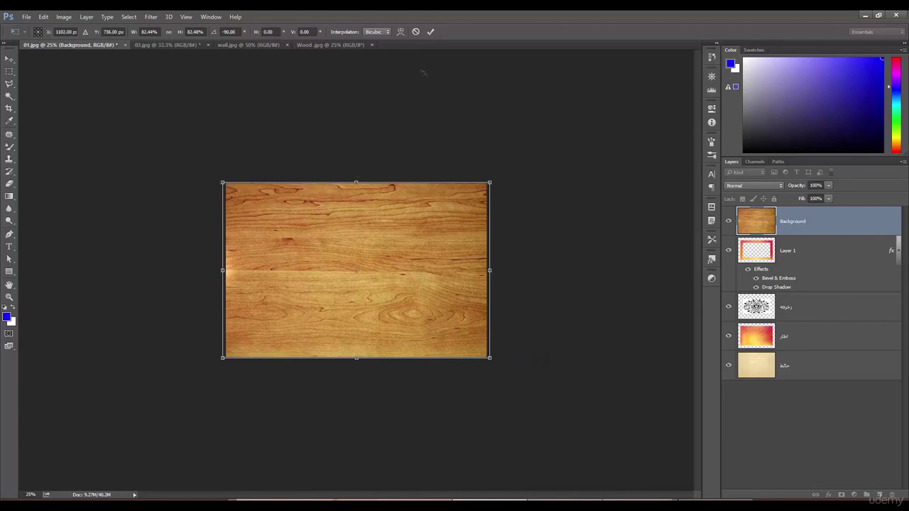
click(430, 32)
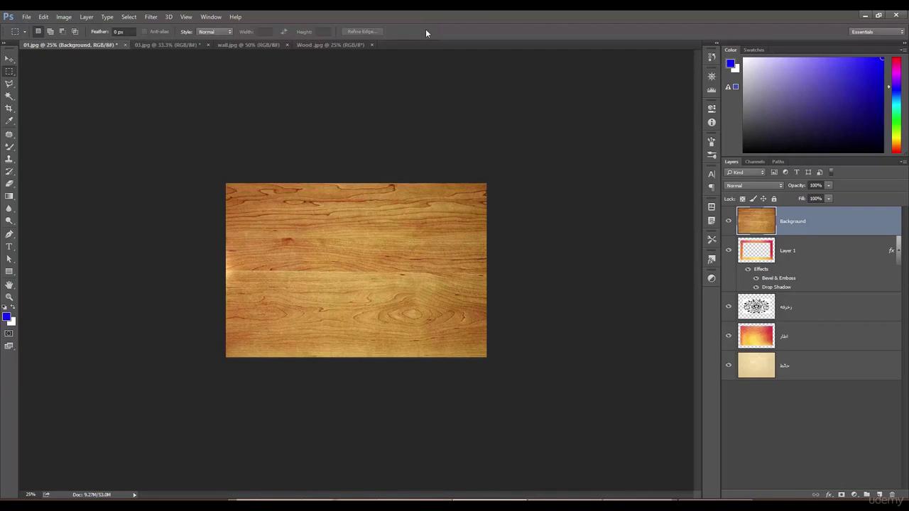
key(ctrl+0)
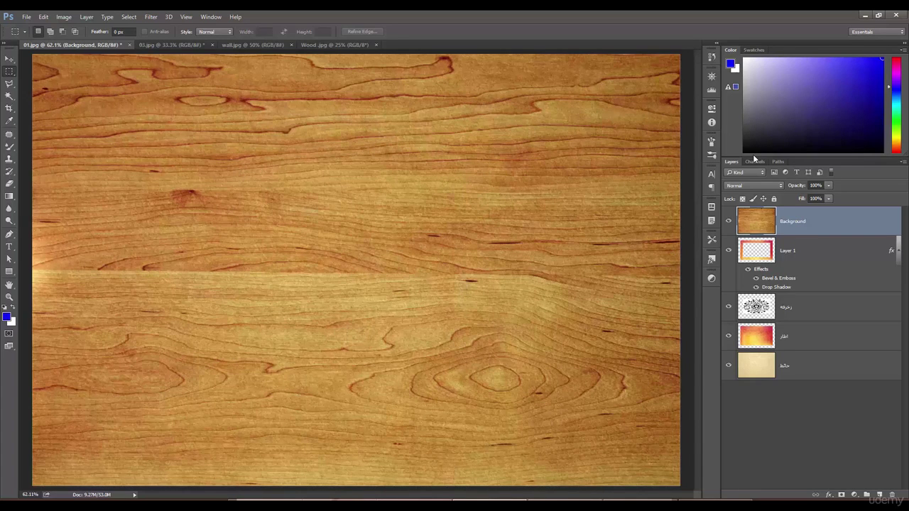
Rename the wood layer خشب, and hide and reshow it to check the frame underneath
double_click(801, 222)
text(خشب)
key(Return)
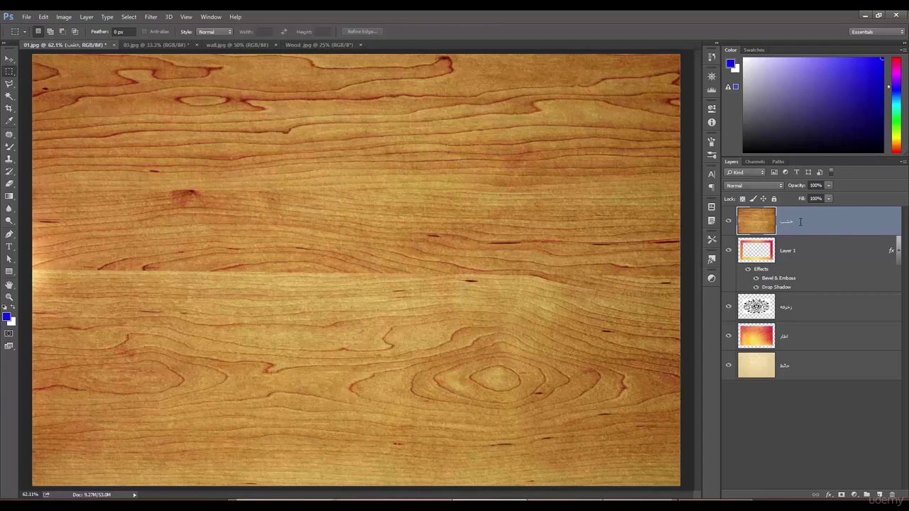
click(729, 223)
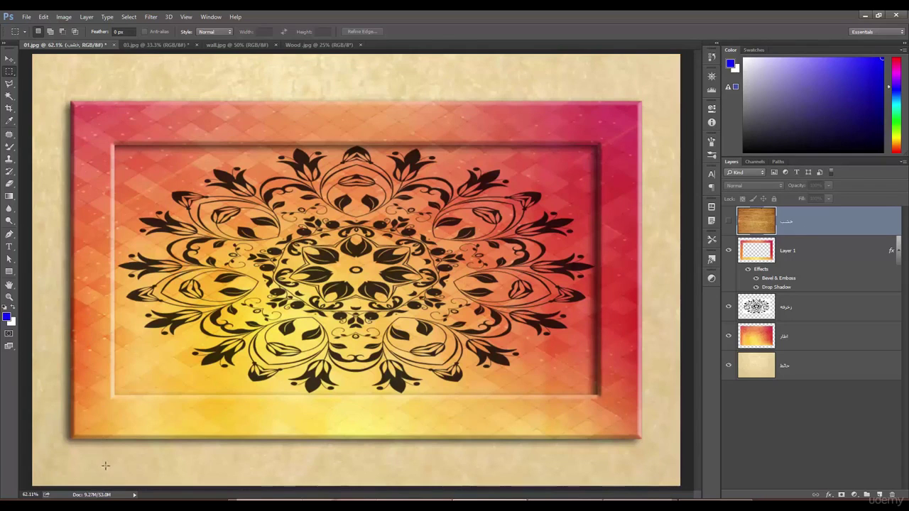
click(728, 223)
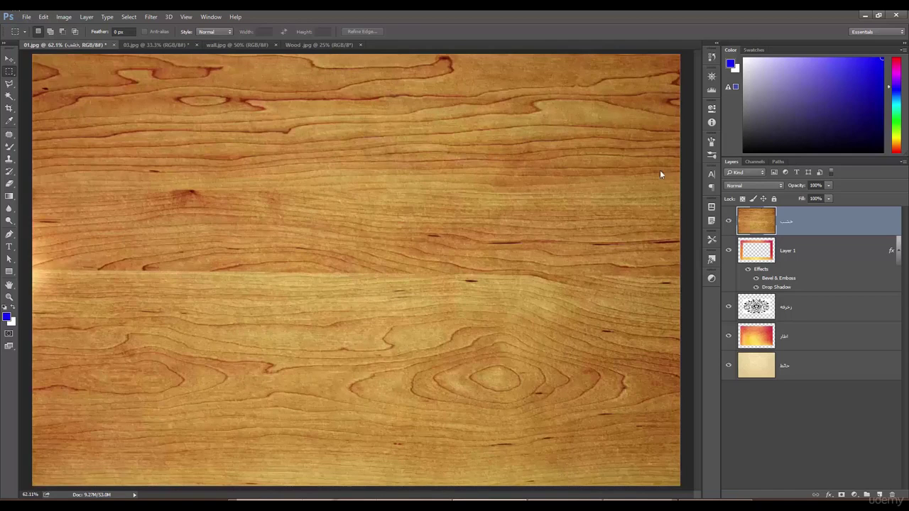
Clip the wood layer to Layer 1 with a clipping mask and toggle the wood's visibility to compare the frame
click(89, 16)
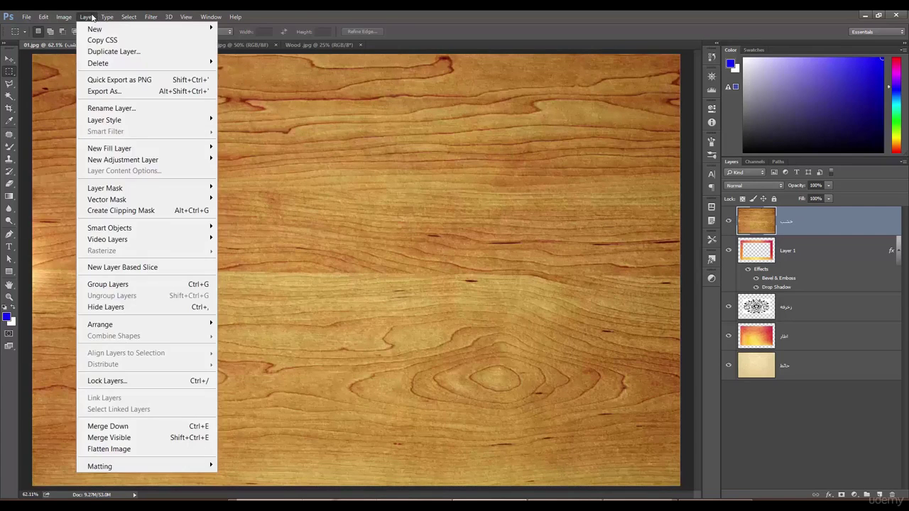
click(159, 210)
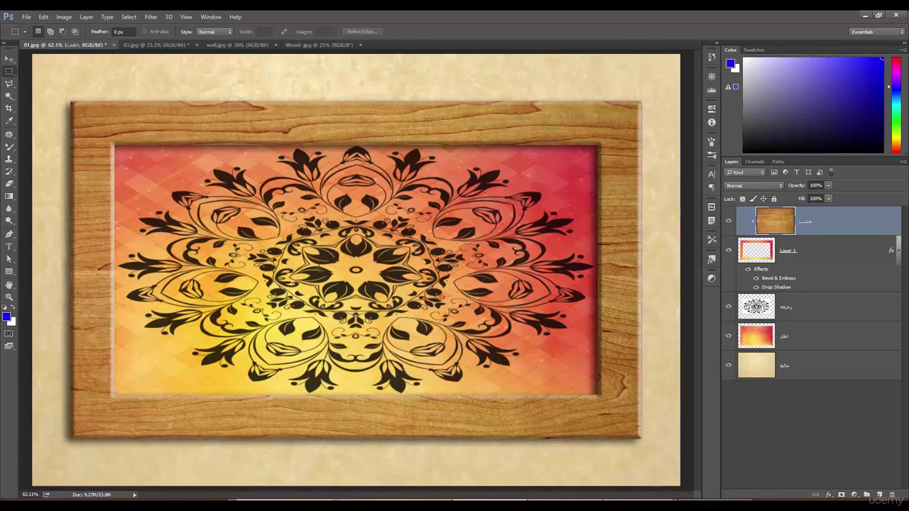
click(728, 221)
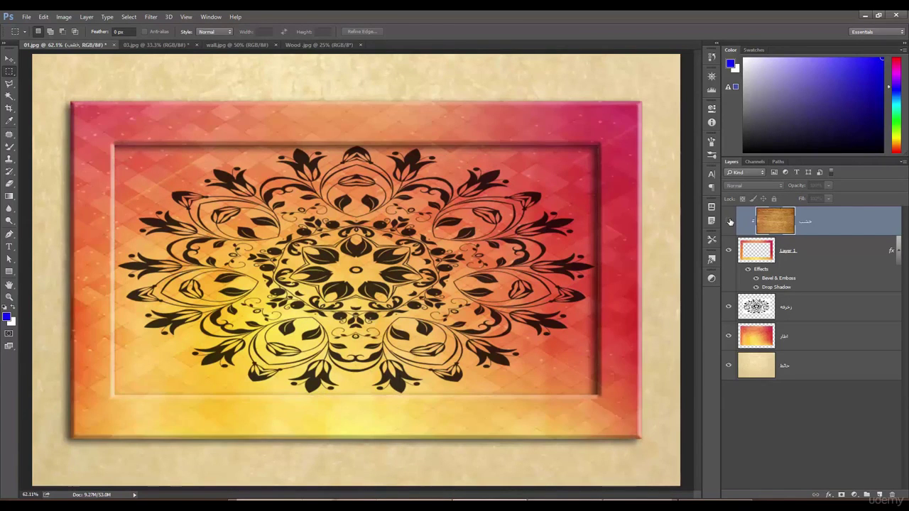
click(729, 223)
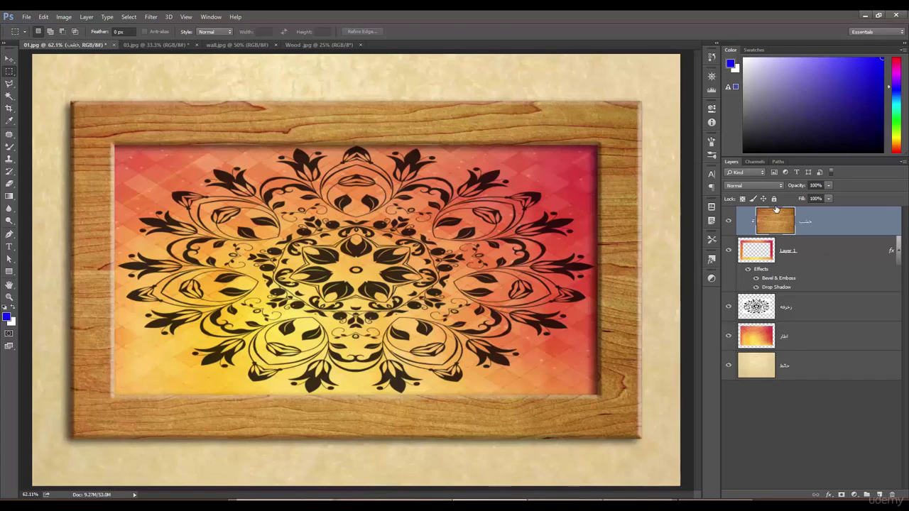
Release the wood layer's clipping mask, clip it to Layer 1 again, and release it once more
key(ctrl+alt+g)
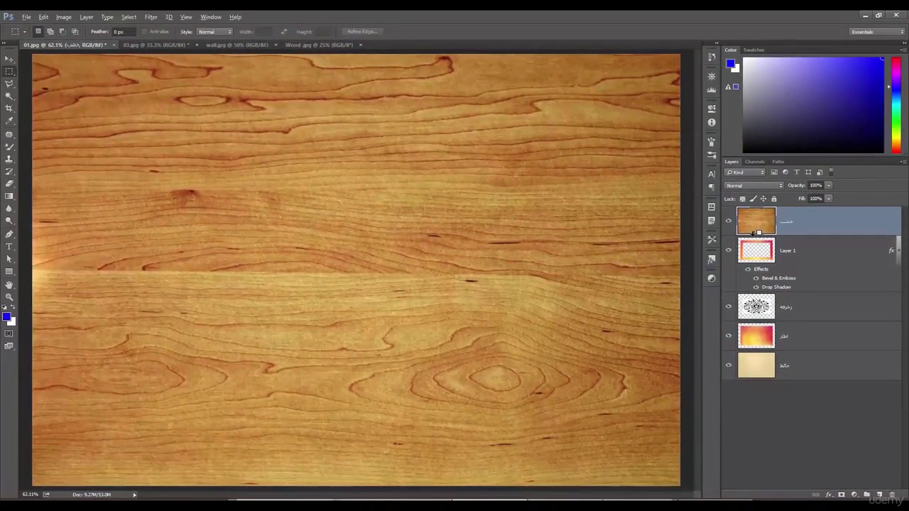
alt+click(754, 232)
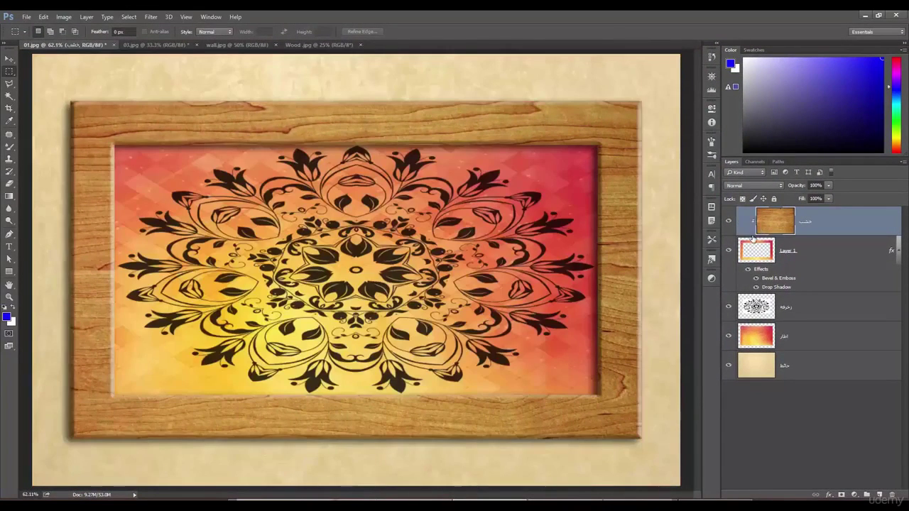
alt+click(760, 231)
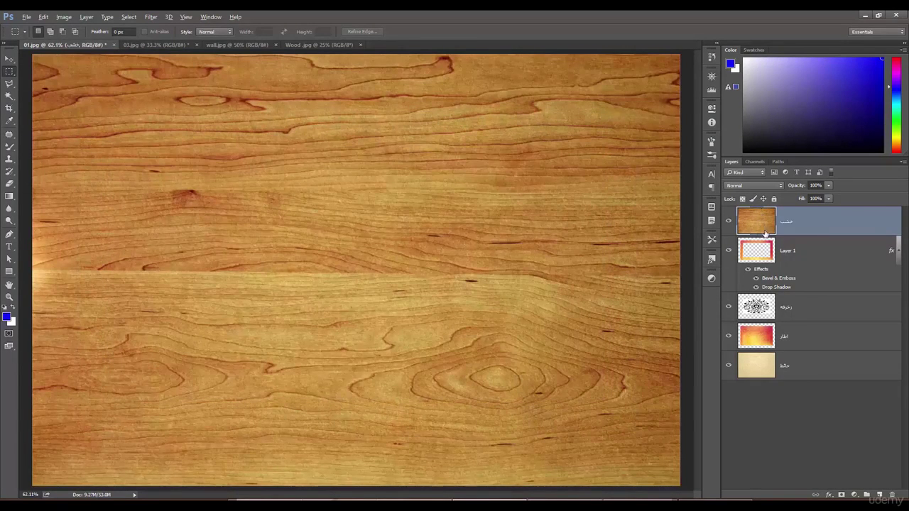
Clip the wood layer to Layer 1 with a clipping mask and rename Layer 1 as اطار داخلي
alt+click(763, 233)
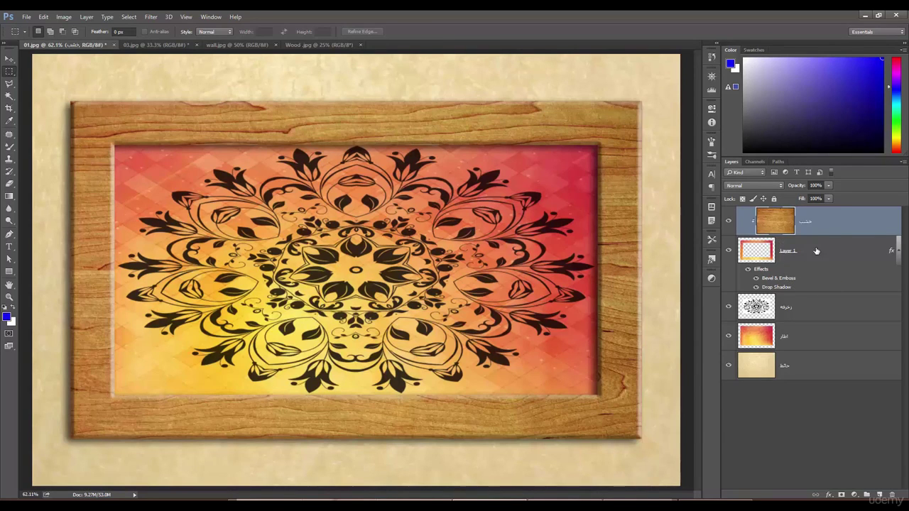
click(788, 261)
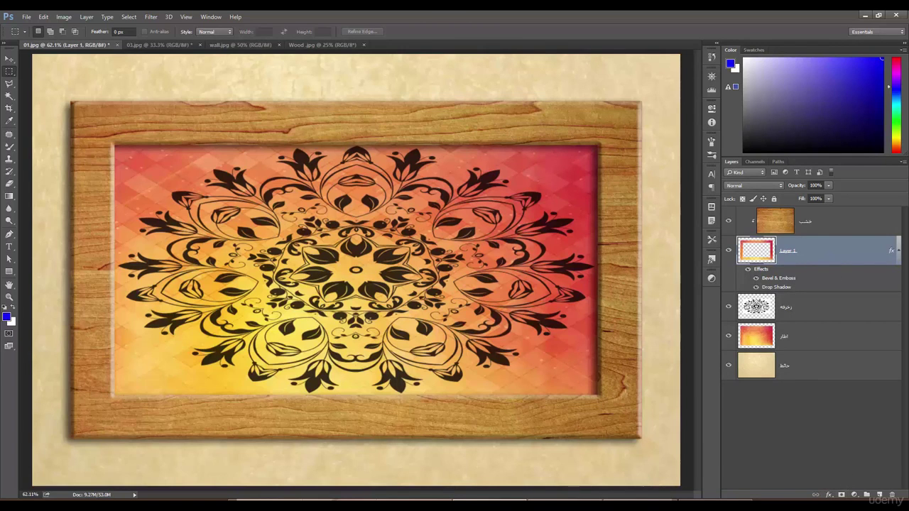
key(super+space)
double_click(790, 252)
key(BackSpace)
text(اطار داخلي)
key(Return)
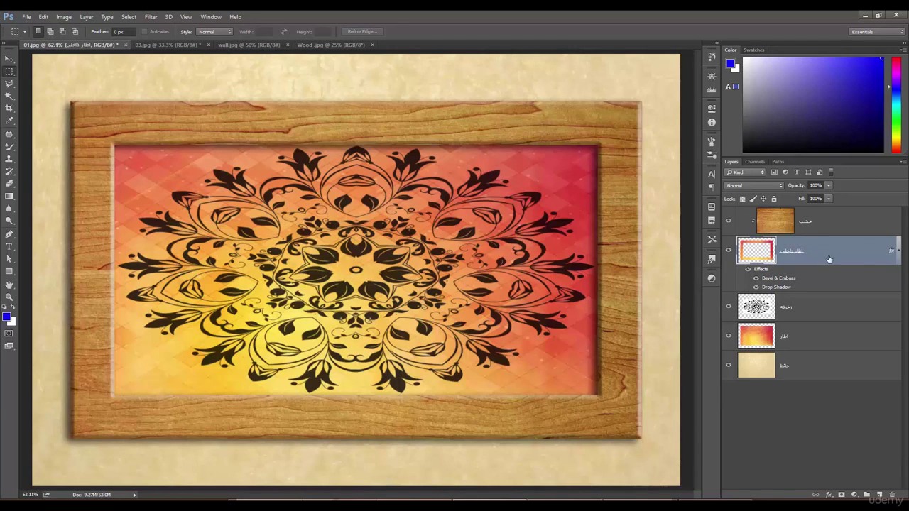
Add a Color Overlay effect to the اطار داخلي layer and set its overlay colour to dark blue 113776
click(828, 495)
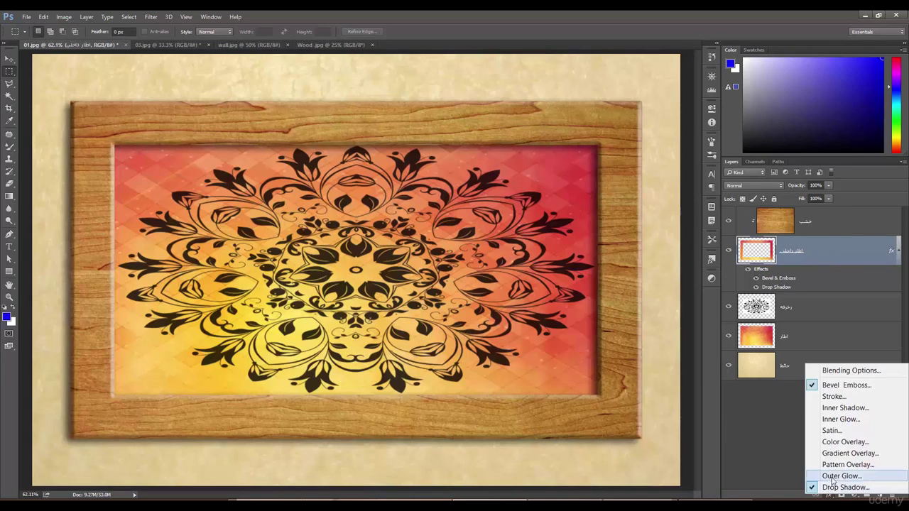
click(845, 442)
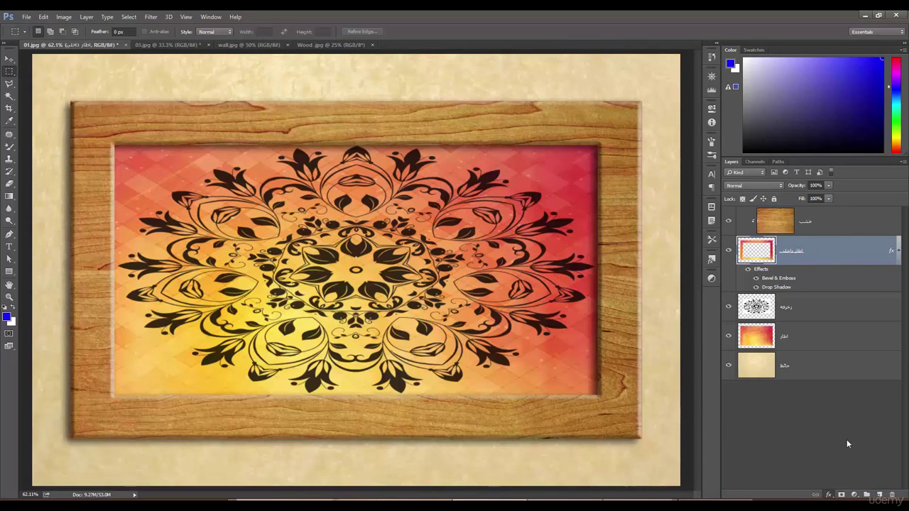
drag(579, 137, 598, 153)
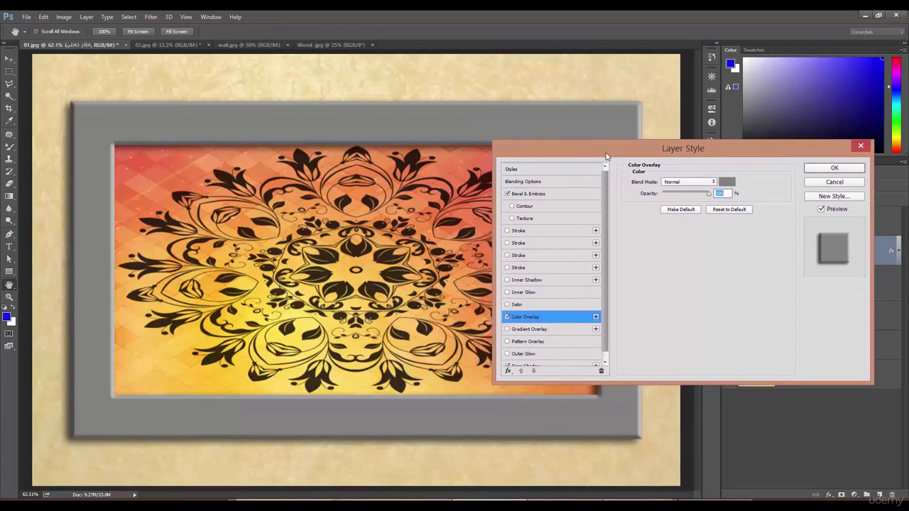
click(729, 183)
drag(433, 118, 584, 179)
click(580, 250)
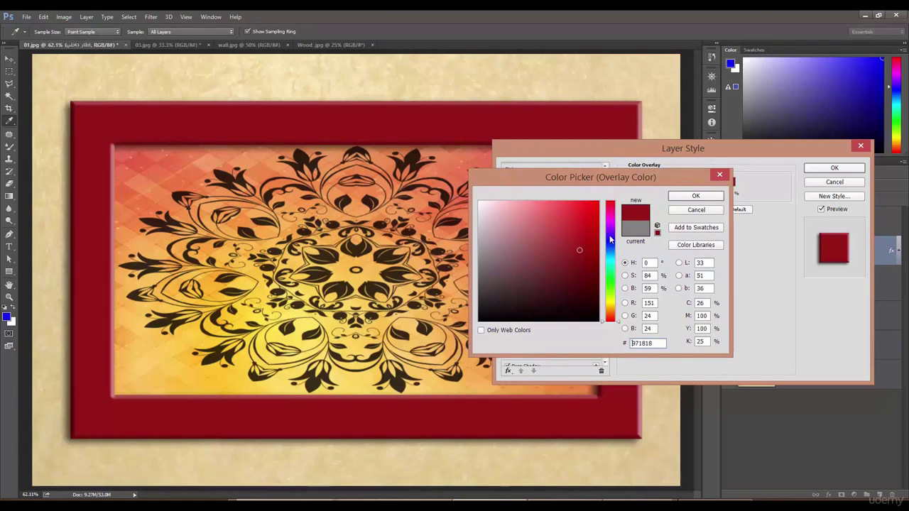
click(611, 246)
drag(612, 252, 611, 249)
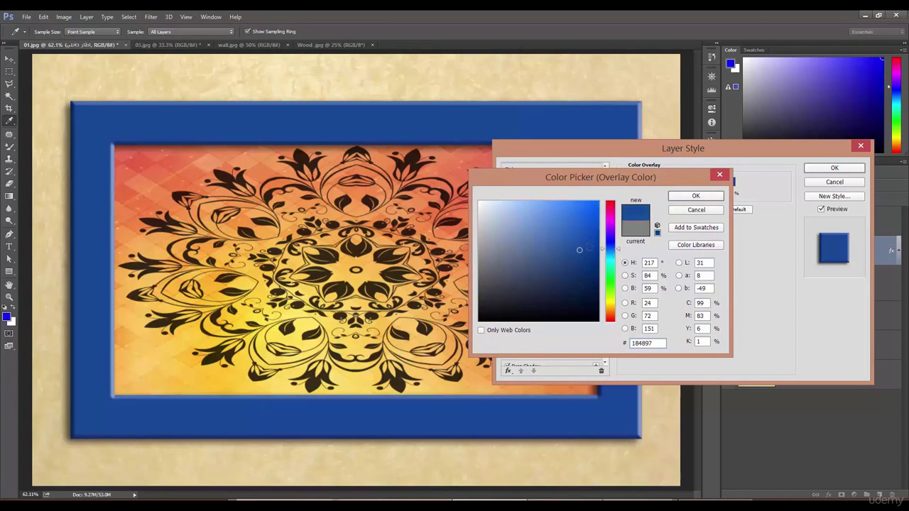
click(581, 265)
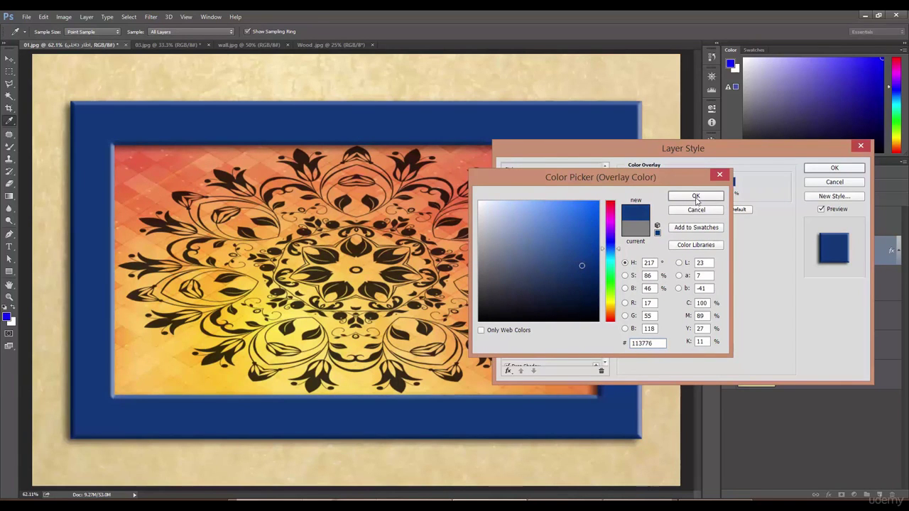
click(696, 197)
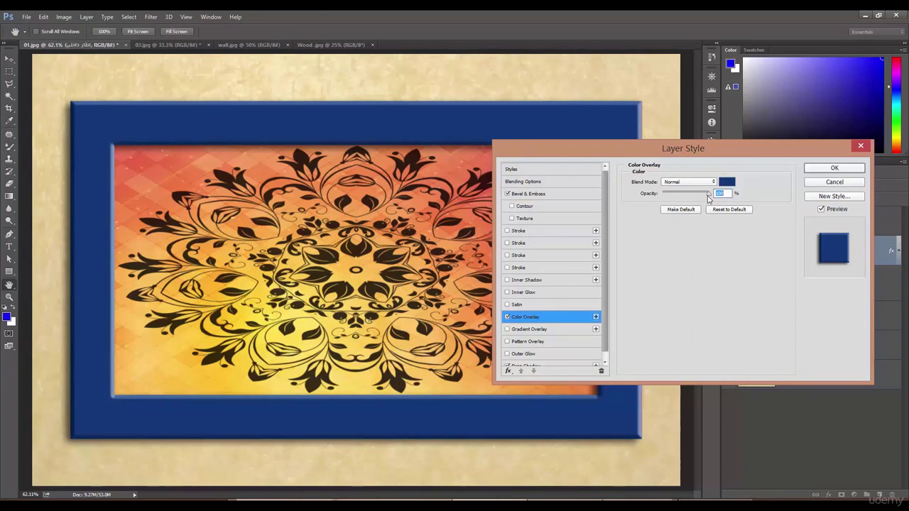
Try the Multiply and Screen blend modes for the Color Overlay and set it to Color
drag(696, 154, 679, 177)
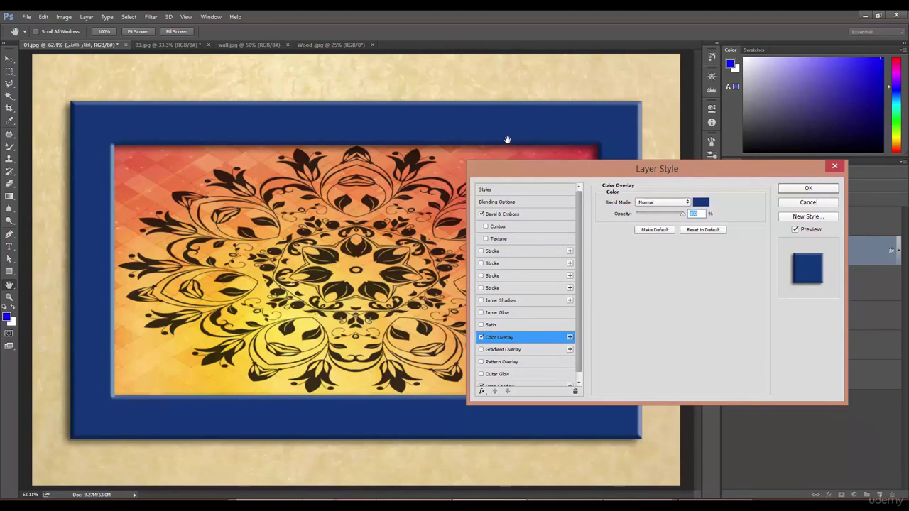
click(666, 204)
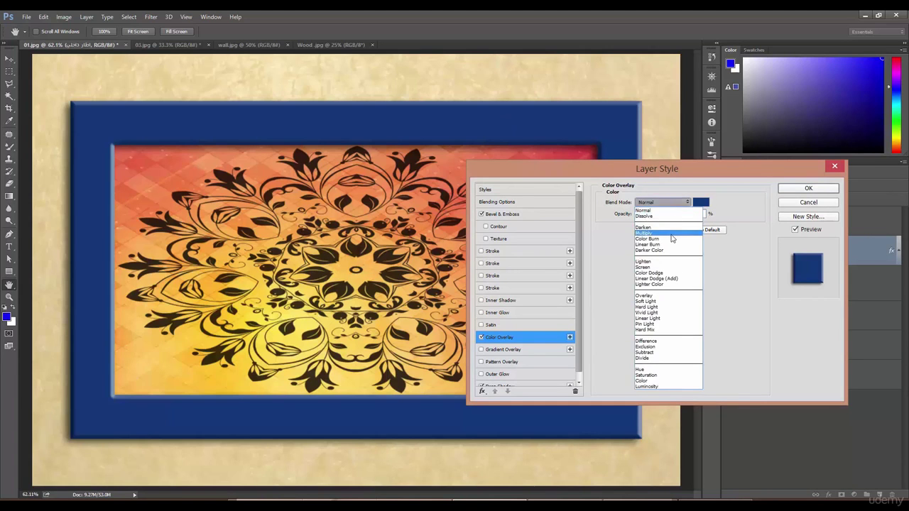
click(672, 235)
click(660, 205)
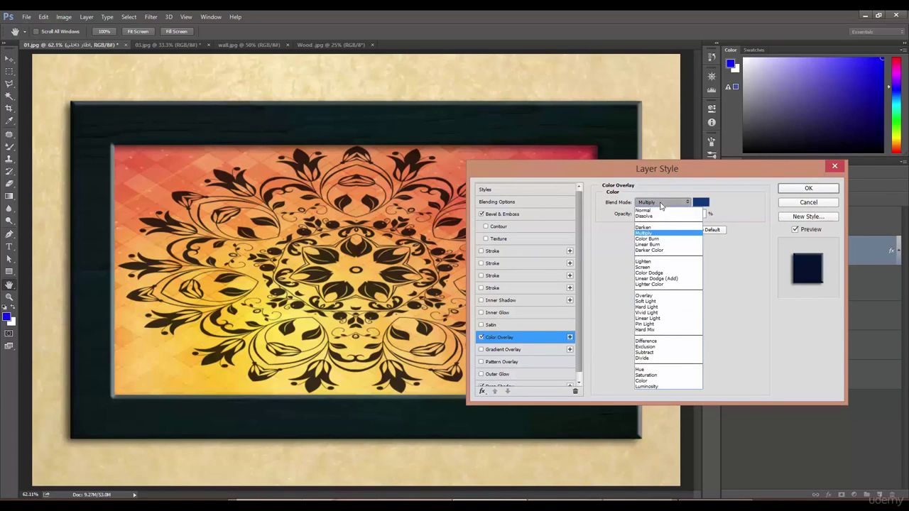
click(651, 267)
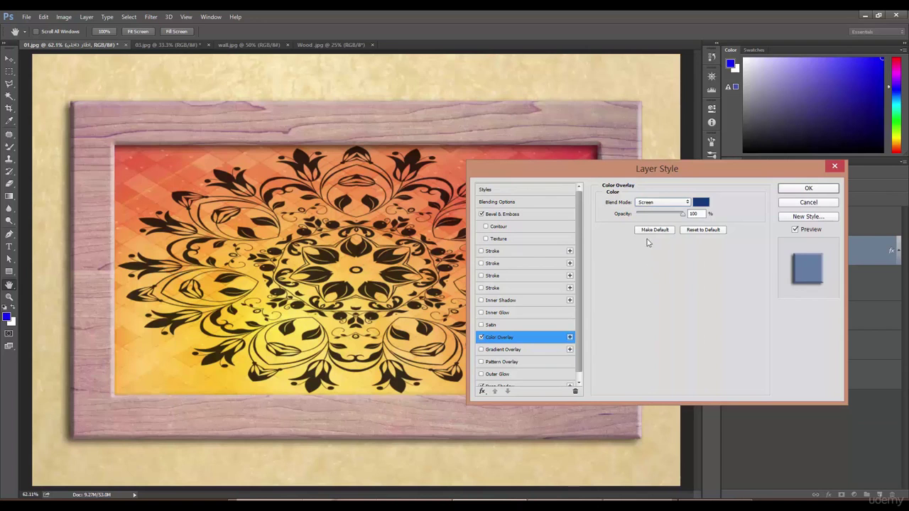
click(651, 206)
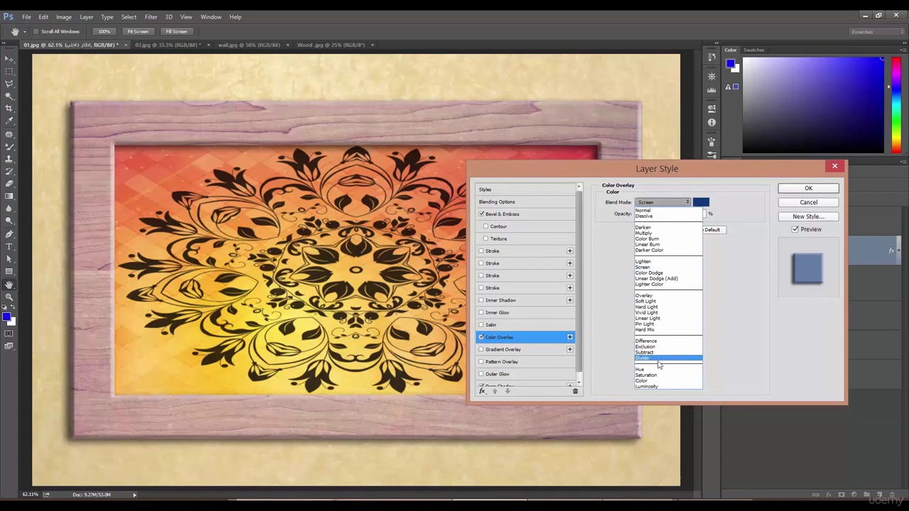
click(658, 382)
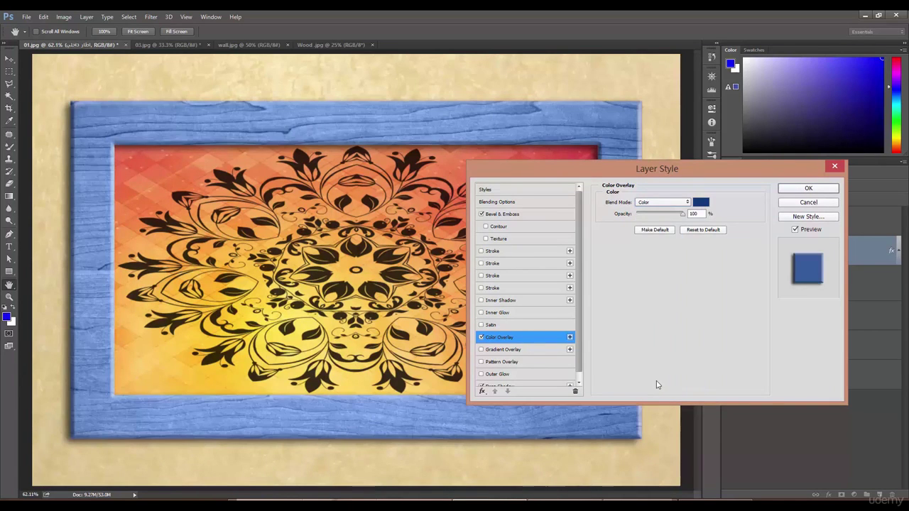
drag(664, 170, 498, 185)
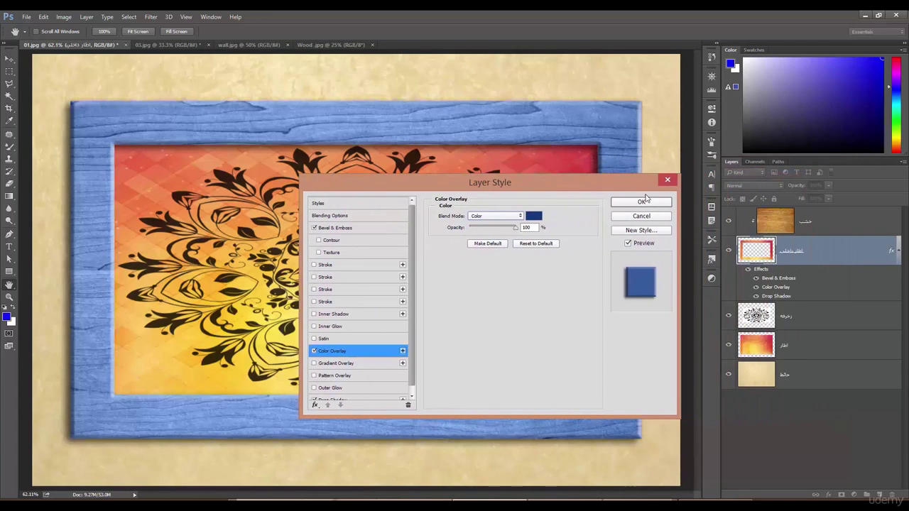
drag(592, 186, 727, 195)
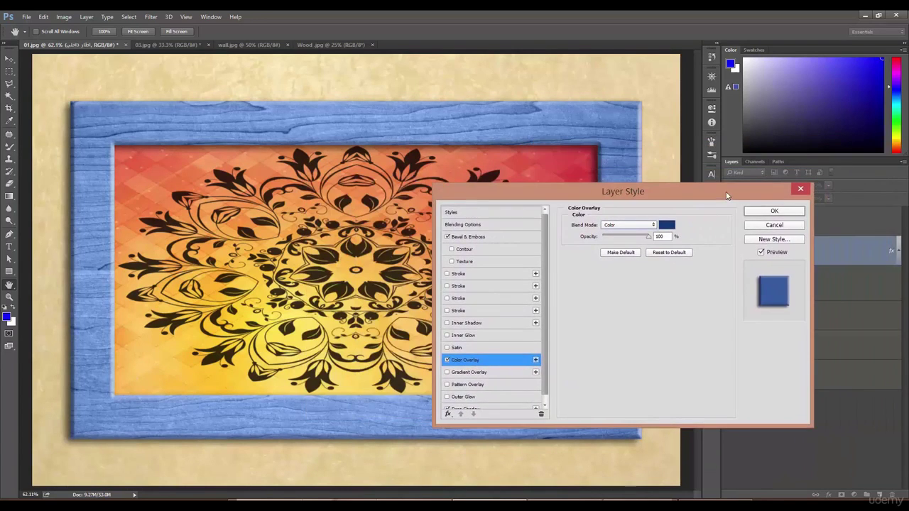
Change the Color Overlay's colour from blue to a dark olive gold and apply the layer style
click(667, 225)
click(588, 275)
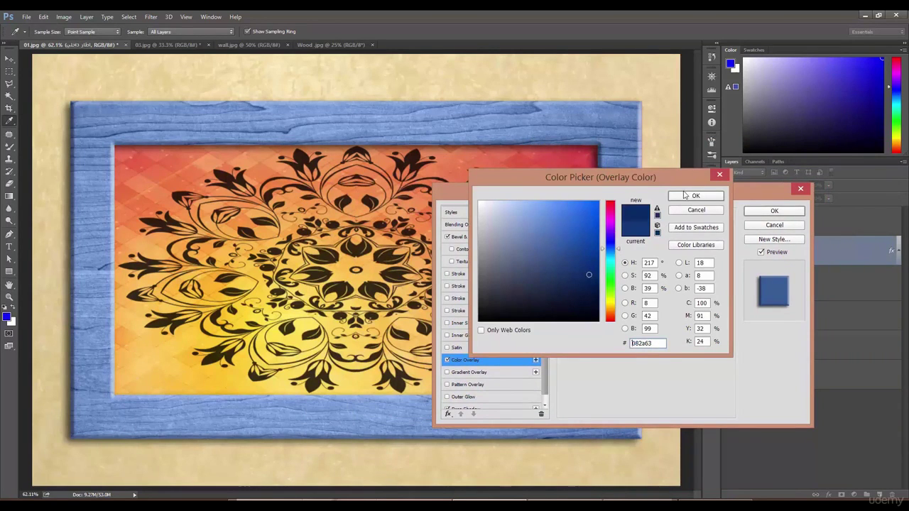
click(685, 196)
click(667, 226)
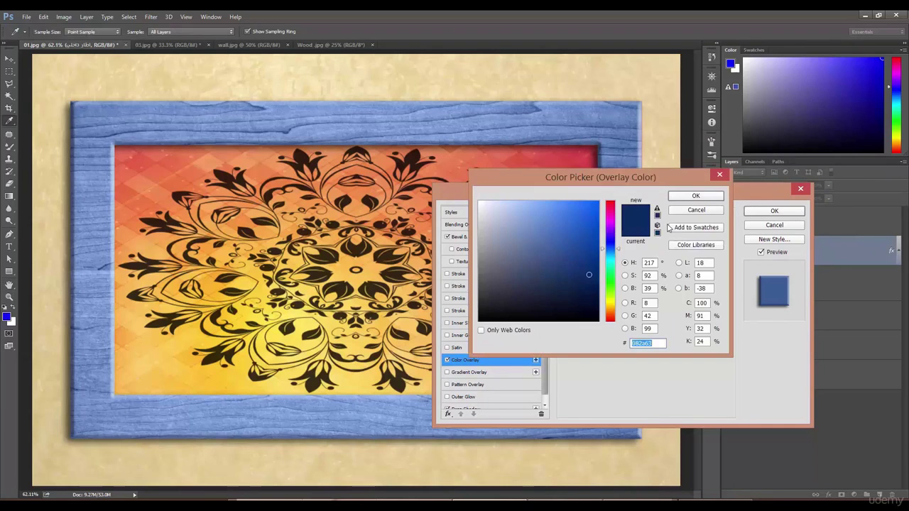
drag(610, 249, 615, 299)
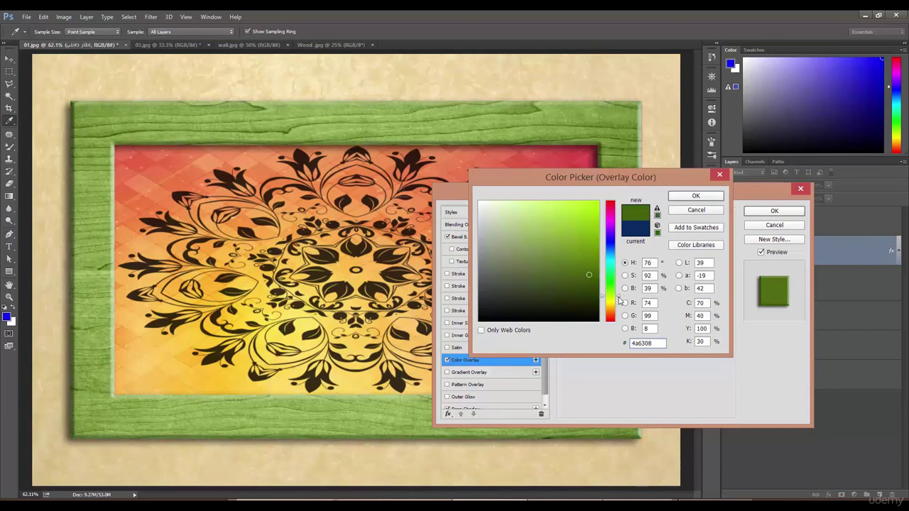
mouse_move(616, 306)
mouse_down()
mouse_move(615, 315)
mouse_move(614, 307)
mouse_up()
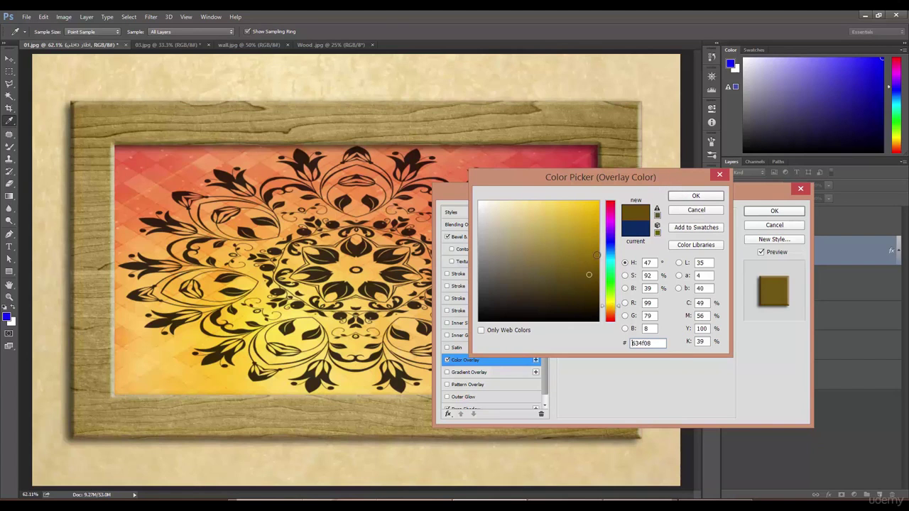
click(680, 195)
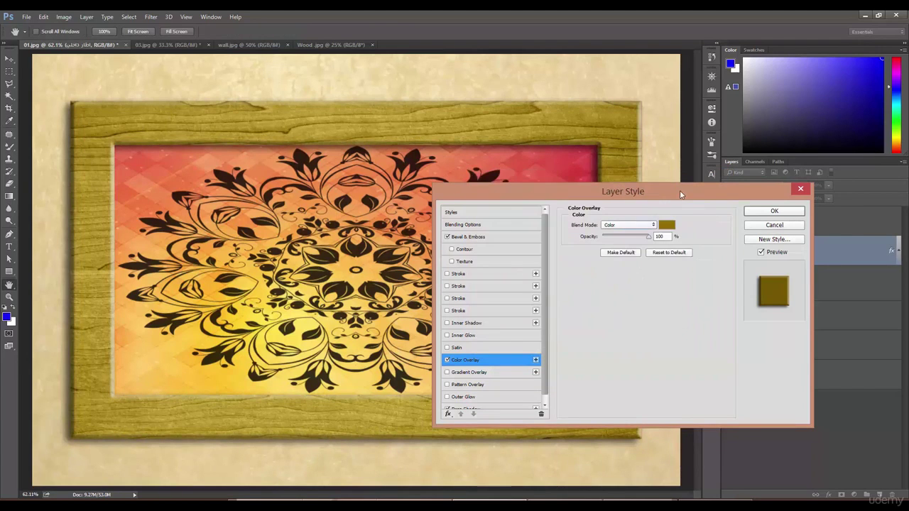
click(774, 211)
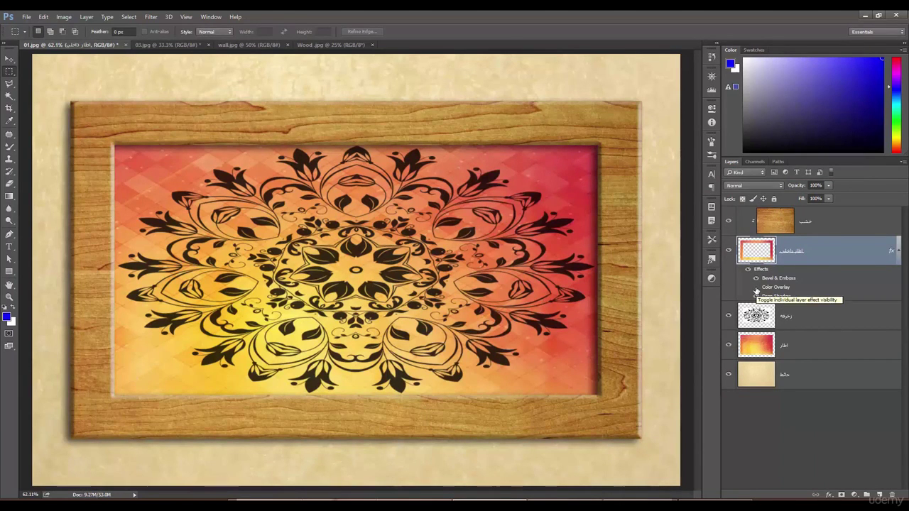
Hide and reshow the Color Overlay effect to compare the frame's wood colour, and select the wood layer
click(756, 287)
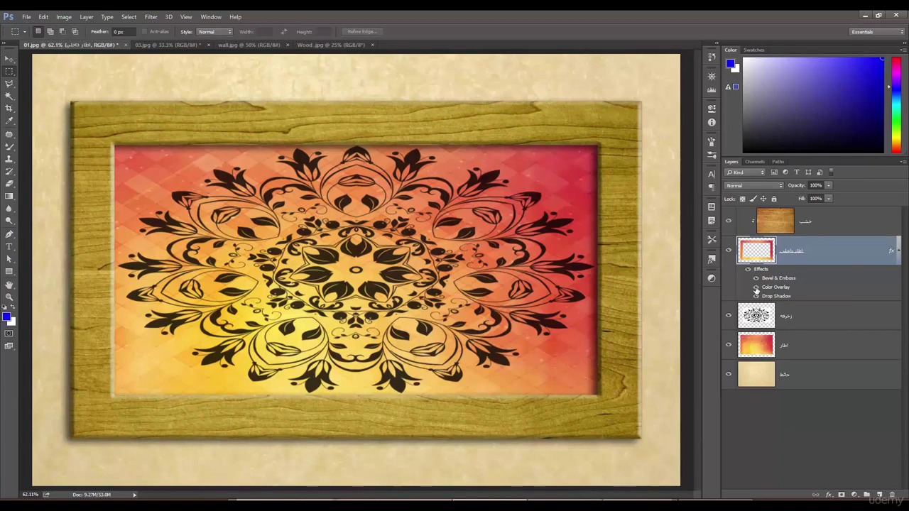
key(alt+bracketright)
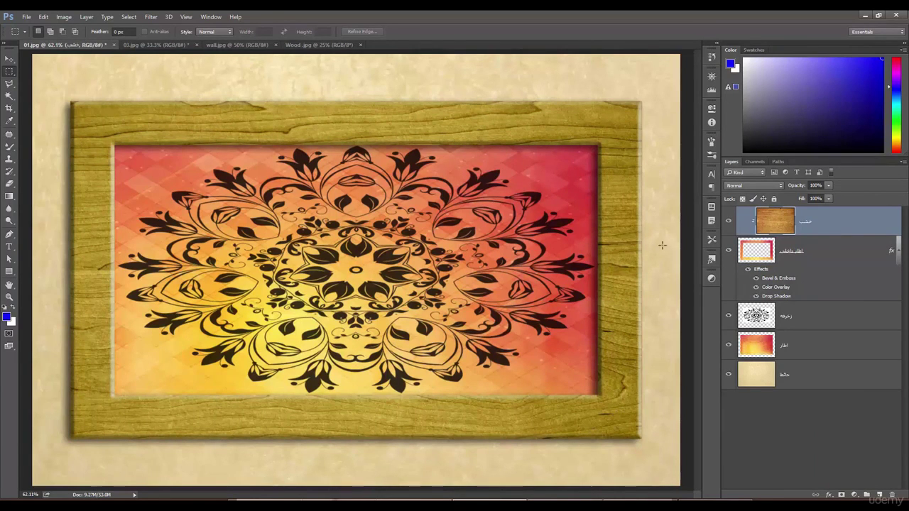
click(816, 255)
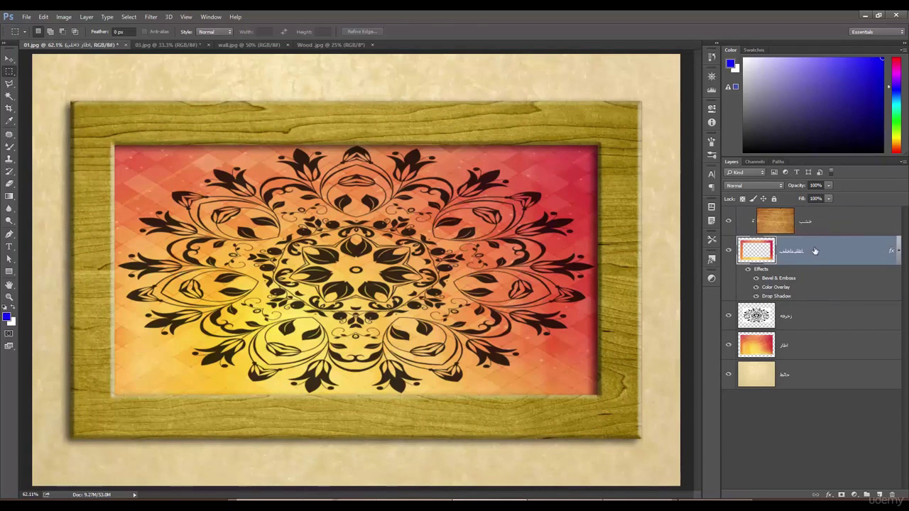
click(778, 218)
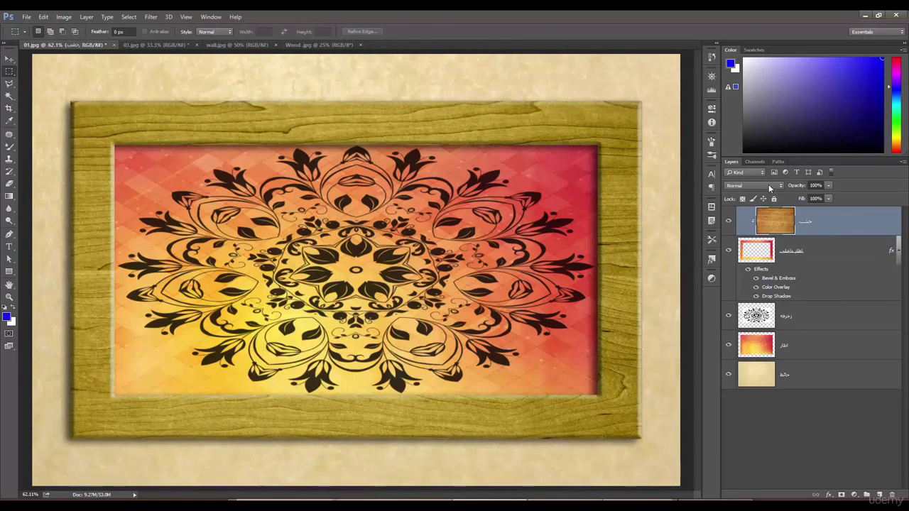
Set the wood layer's blend mode to Multiply and toggle the layer's visibility to compare the frame
click(763, 185)
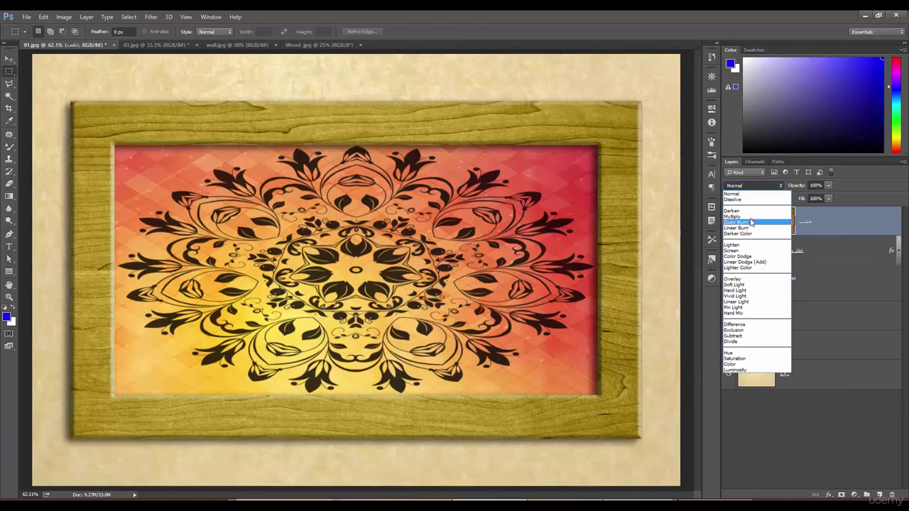
click(751, 217)
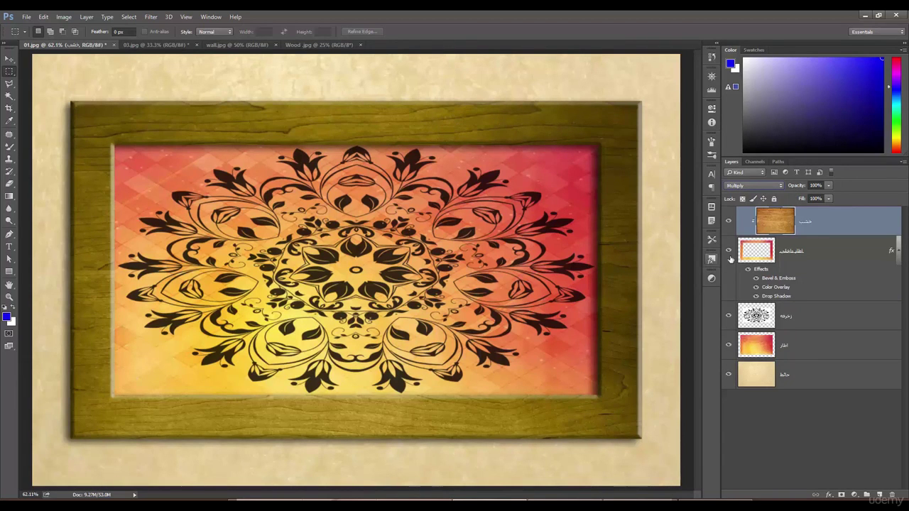
click(728, 222)
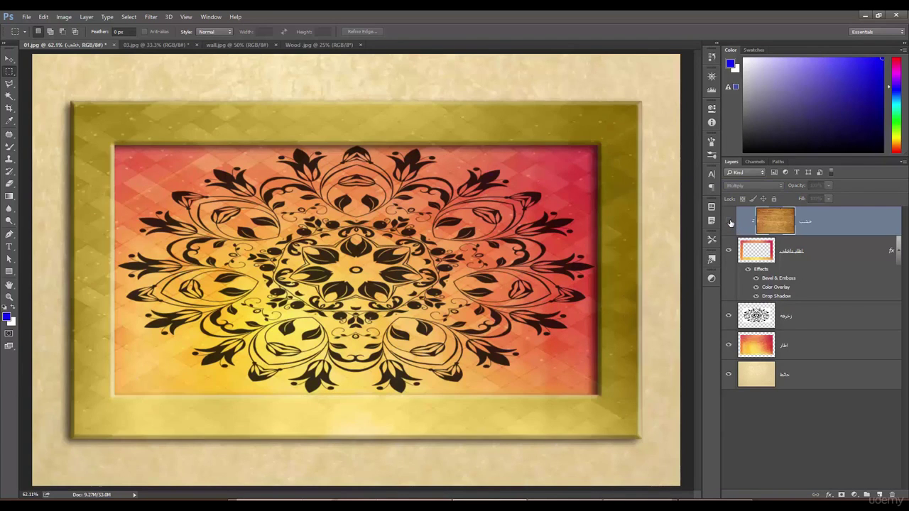
click(729, 222)
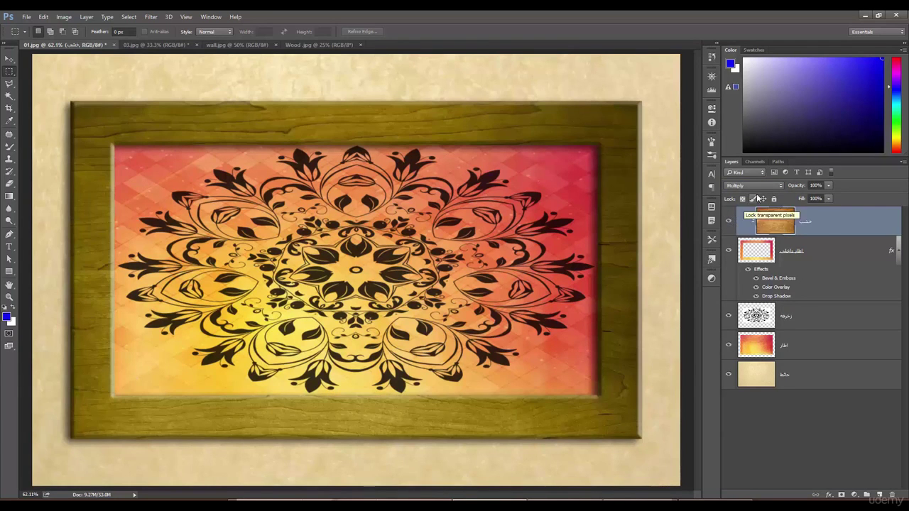
Switch the wood layer's blend mode to Normal and back to Multiply to compare the frame's look
click(747, 184)
click(746, 189)
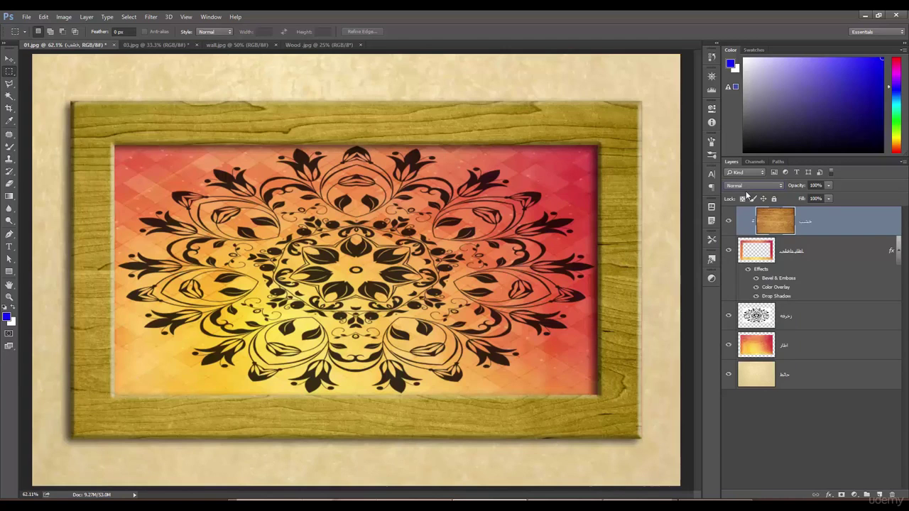
click(746, 187)
click(748, 214)
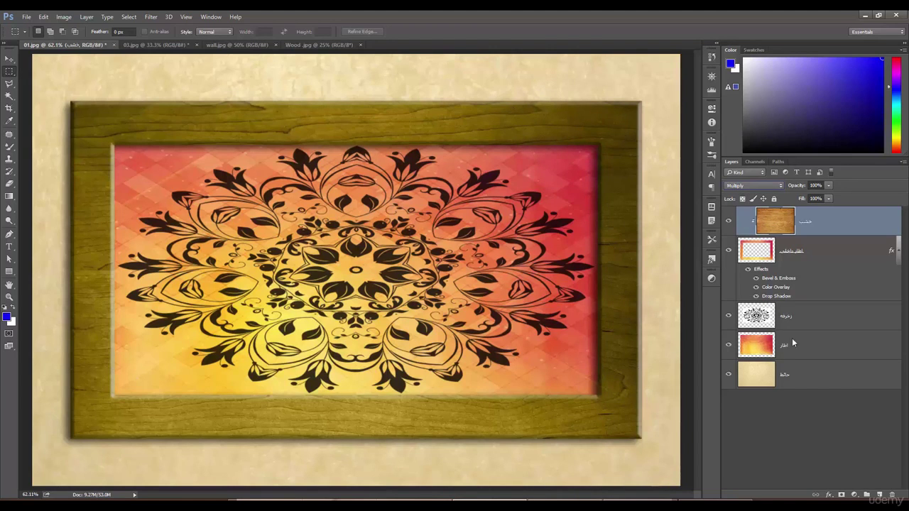
Try the Screen, Color Burn and Darker Color blend modes on the wood layer
click(739, 186)
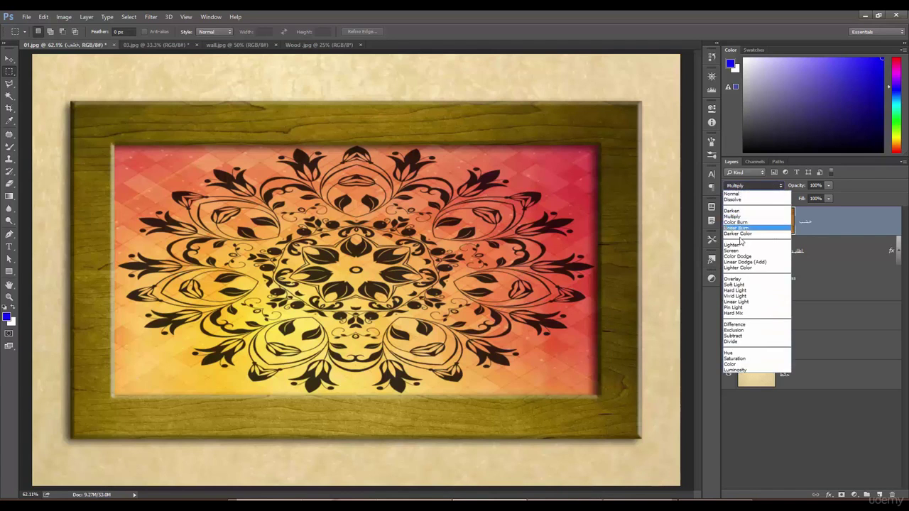
click(743, 252)
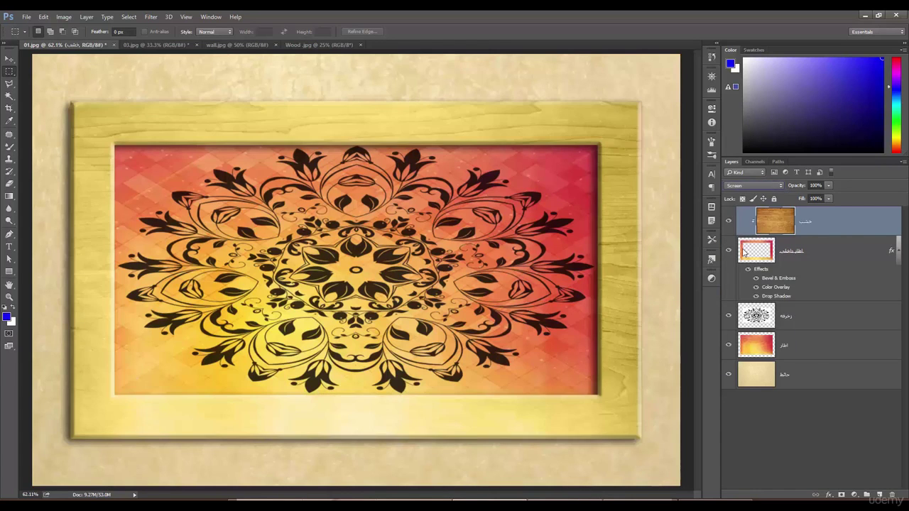
click(744, 189)
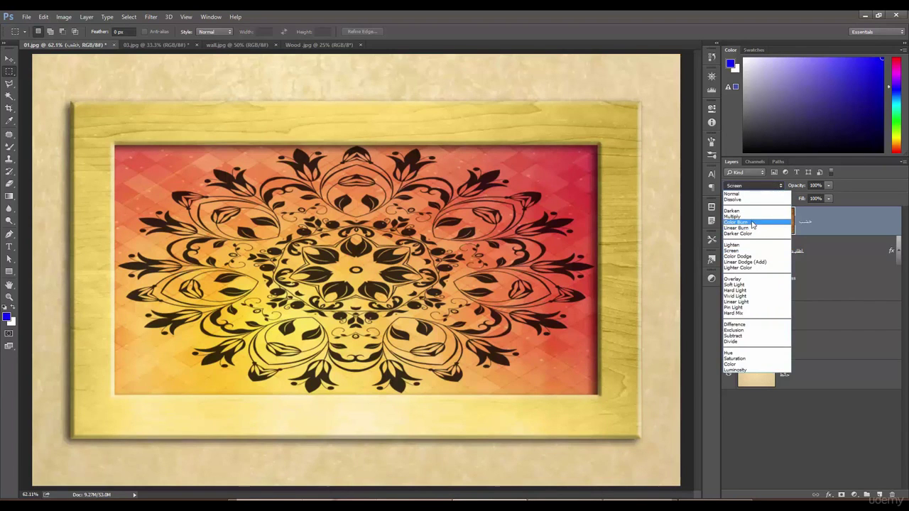
click(753, 224)
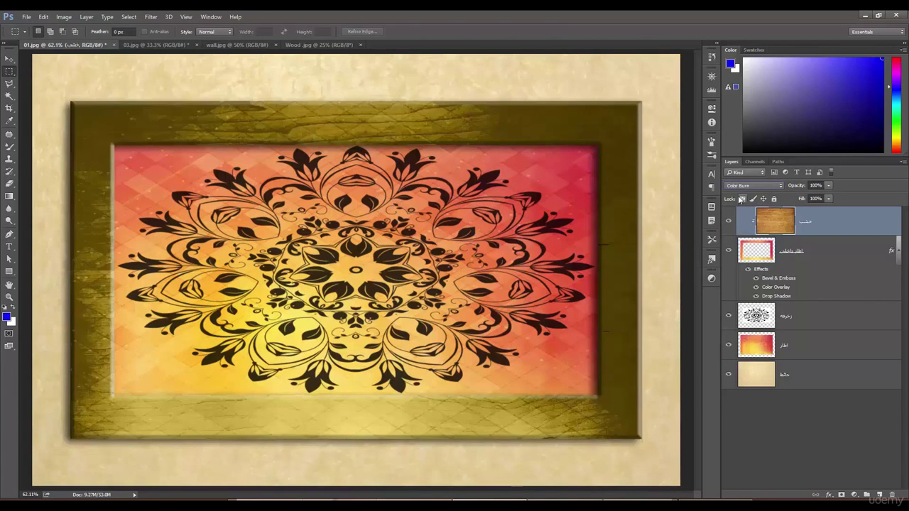
click(743, 185)
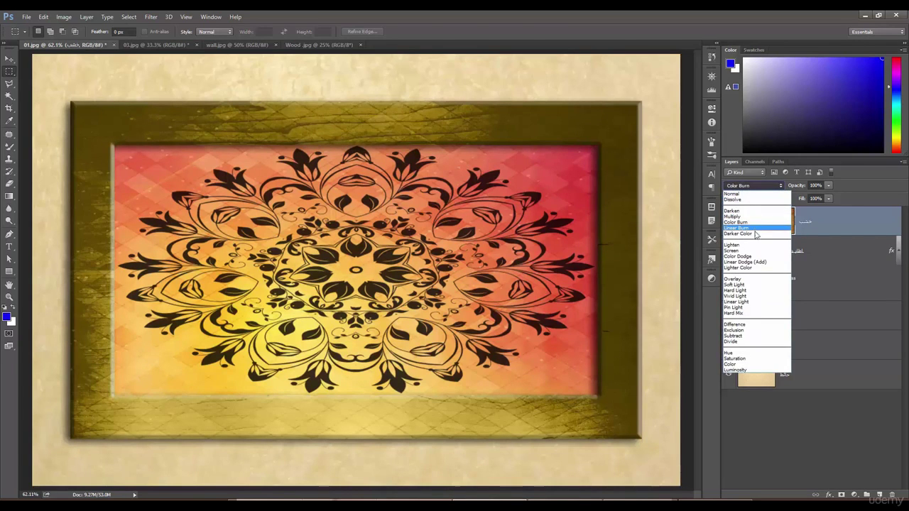
click(755, 234)
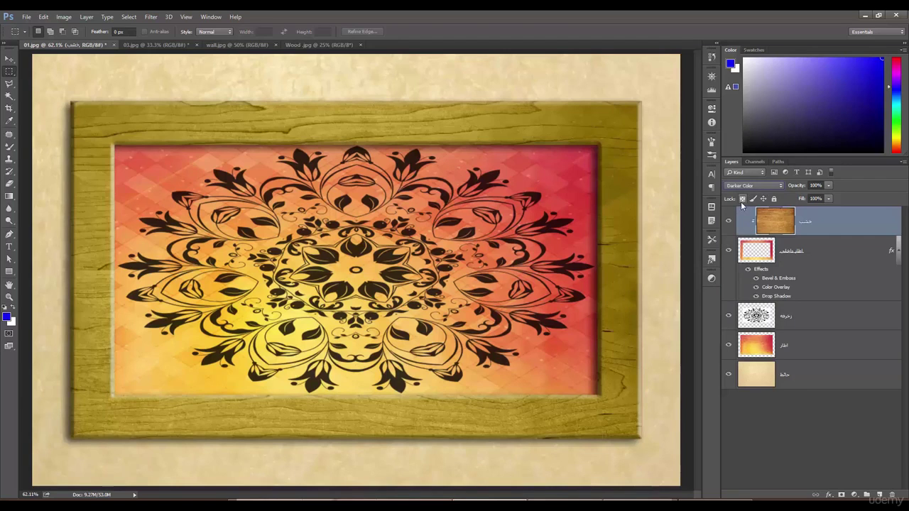
Cycle the wood layer through the following blend modes up to Soft Light and settle on Overlay
key(shift+Down)
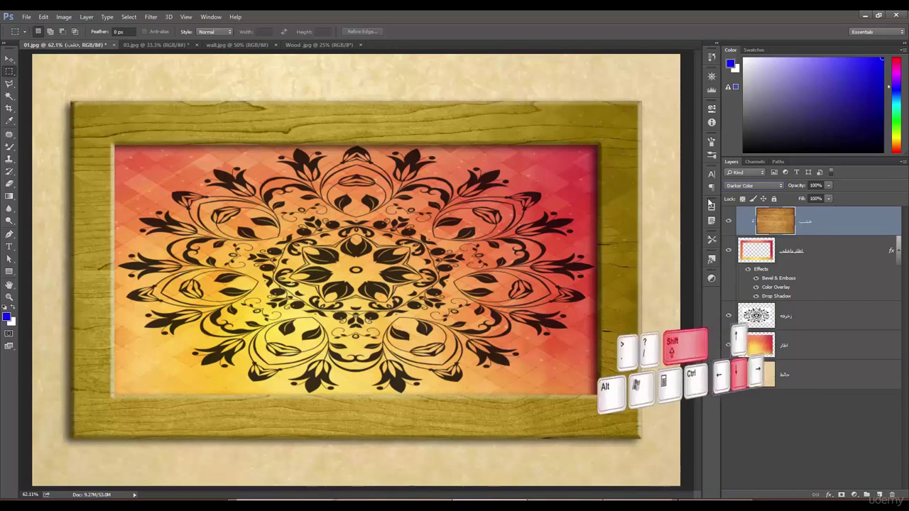
key(shift+Down)
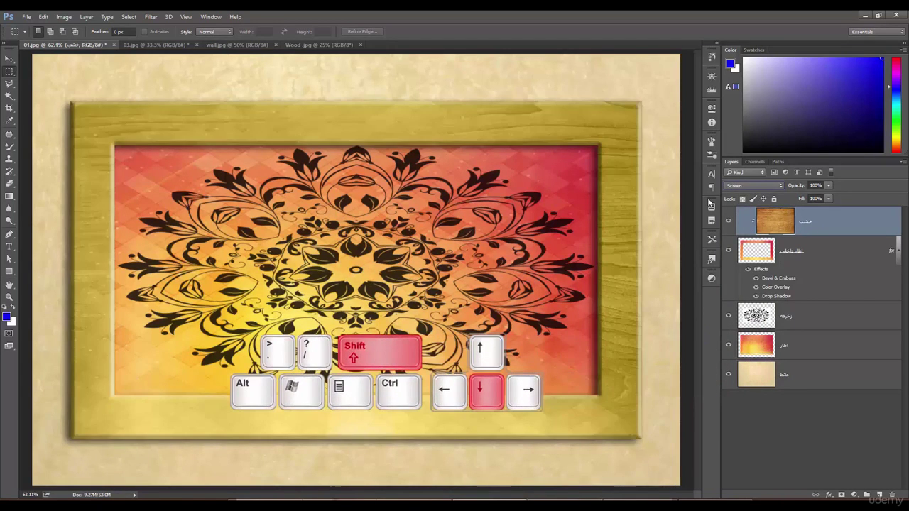
key(shift+Down)
key(shift+Down)
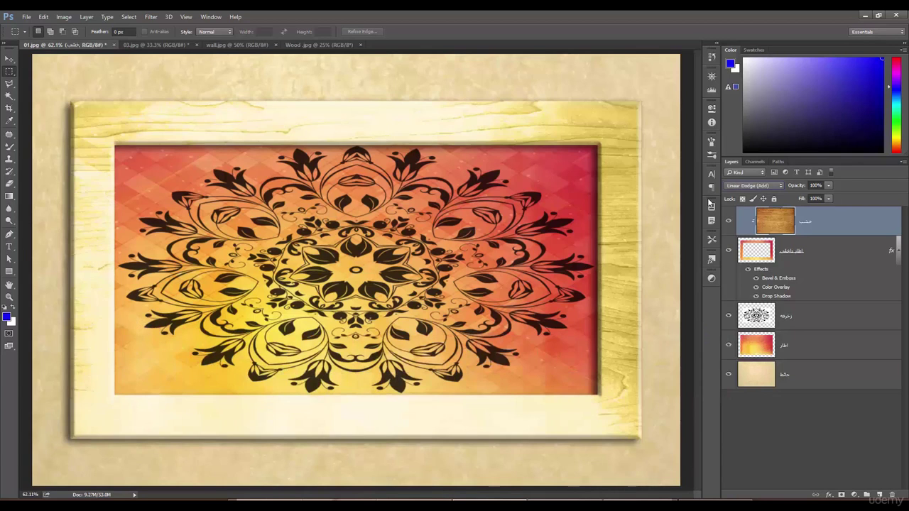
key(shift+Down)
key(shift+Down)
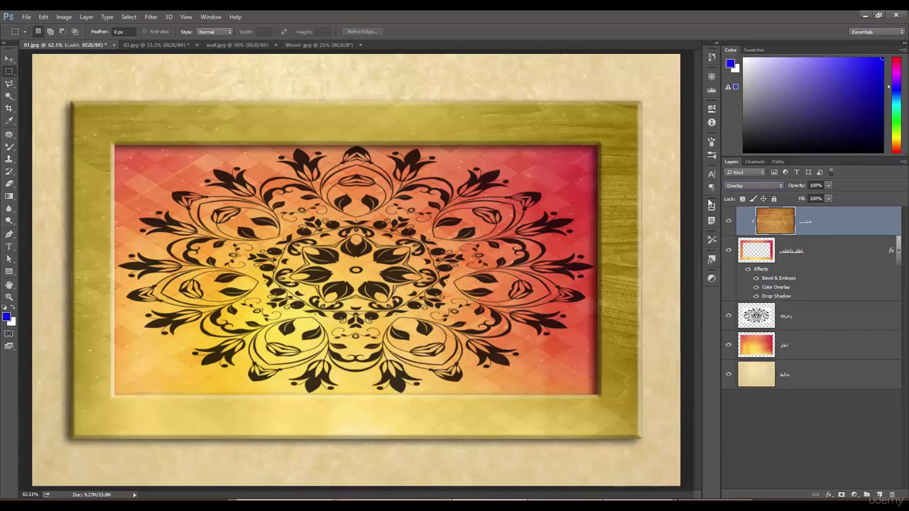
key(shift+Down)
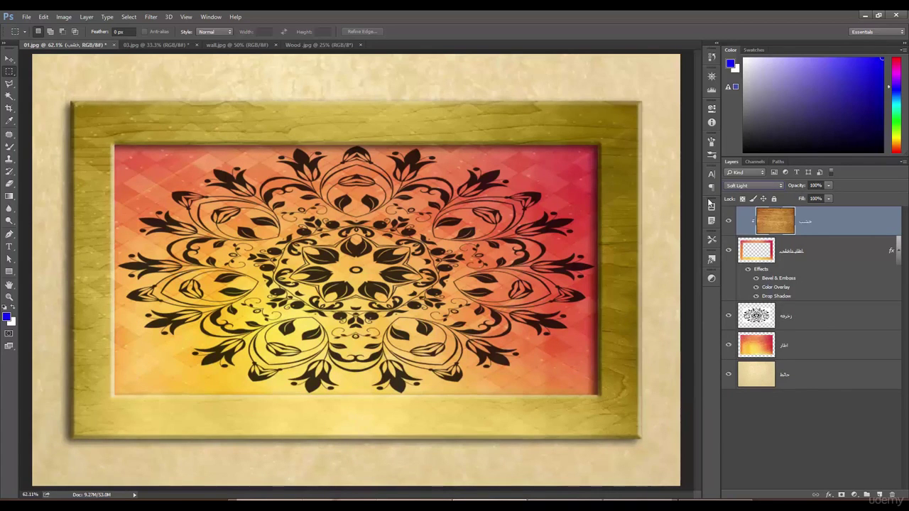
key(shift+Up)
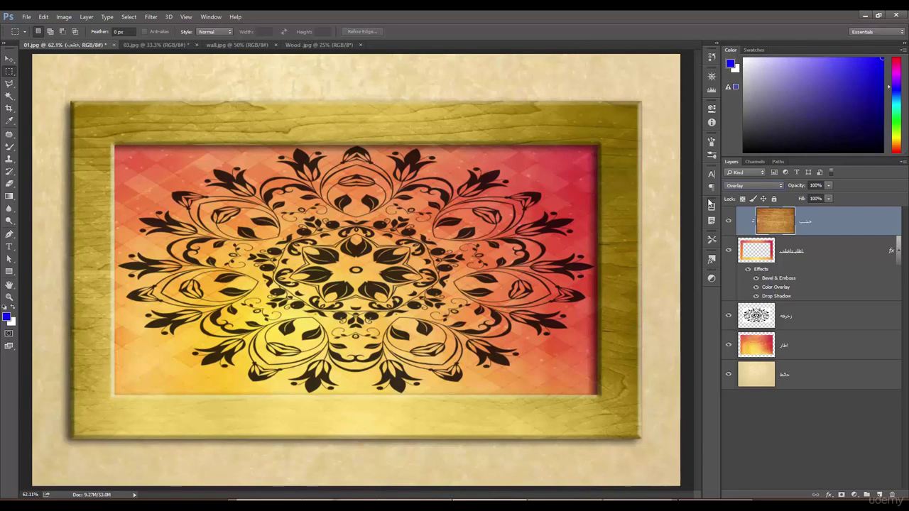
Duplicate the wood layer and clip the copy to the frame layer
key(ctrl+j)
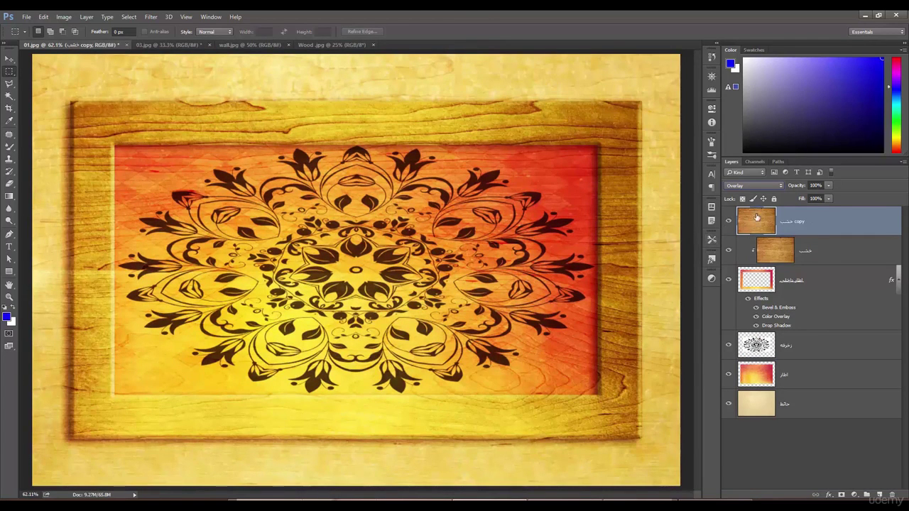
drag(760, 222, 754, 237)
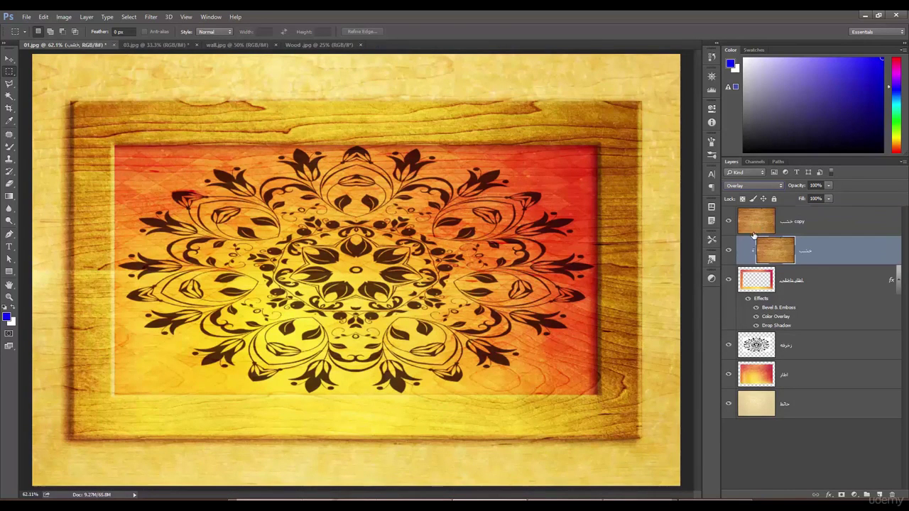
alt+click(754, 233)
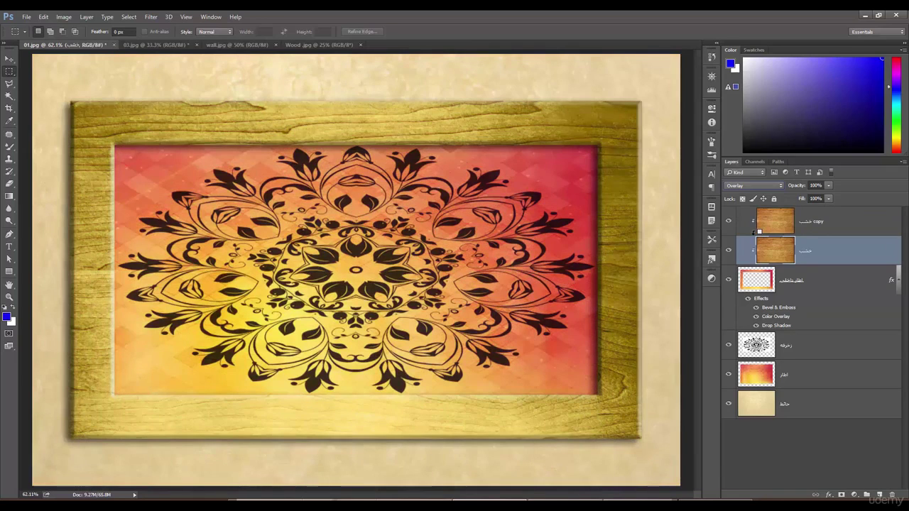
Set the wood copy's blend mode to Normal and its opacity to 25%, and toggle its visibility to compare
click(781, 223)
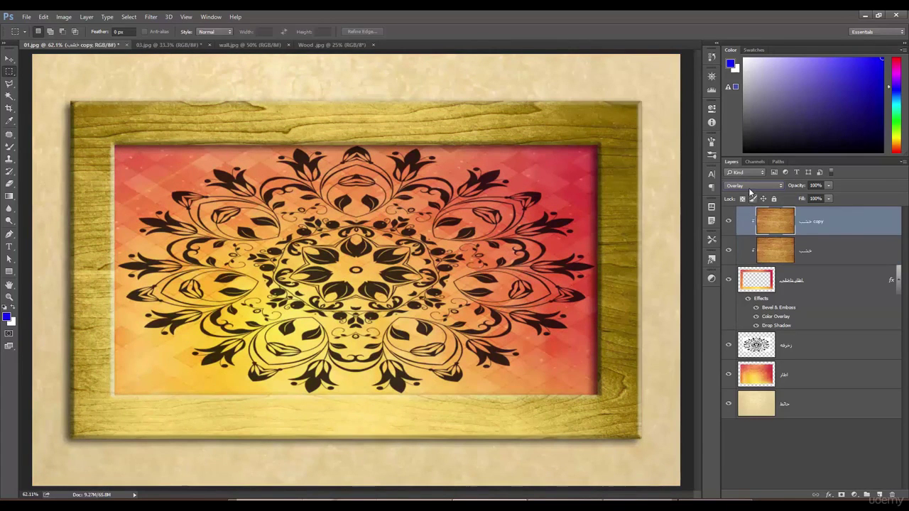
click(749, 186)
click(749, 195)
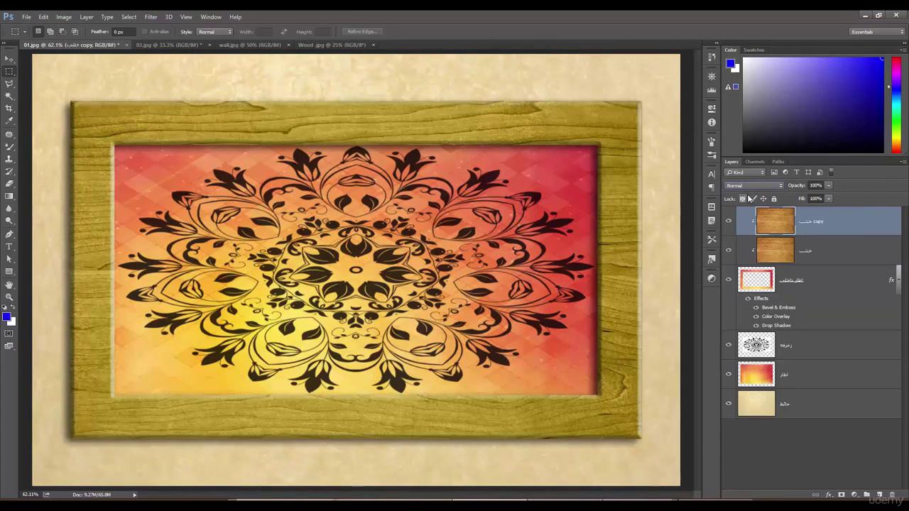
click(828, 187)
click(796, 196)
drag(794, 195, 793, 195)
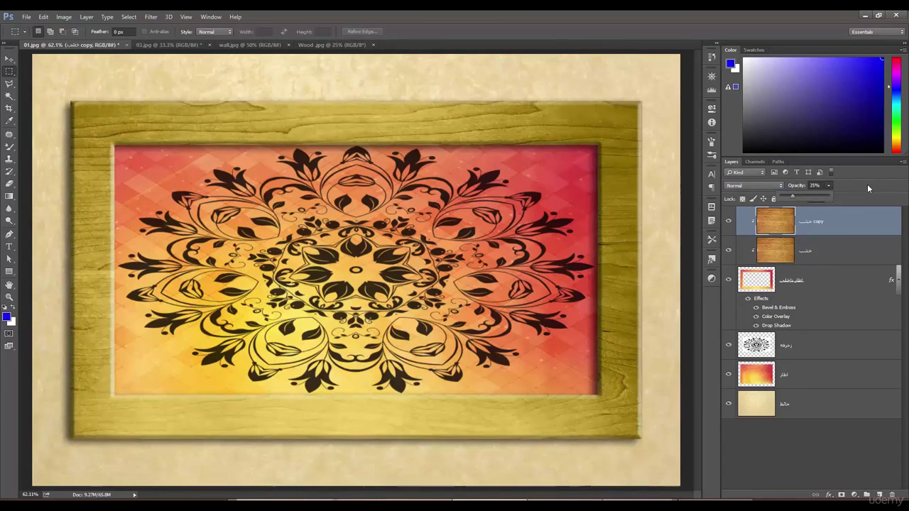
click(729, 221)
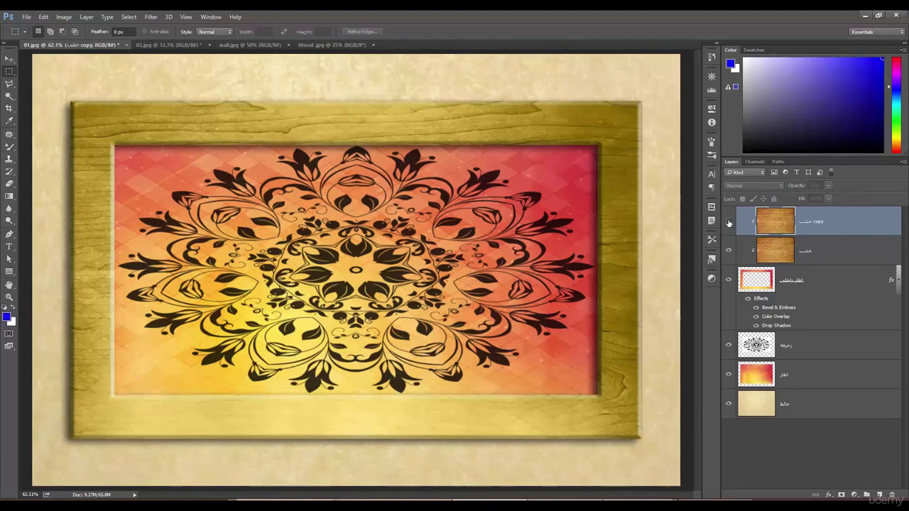
click(729, 222)
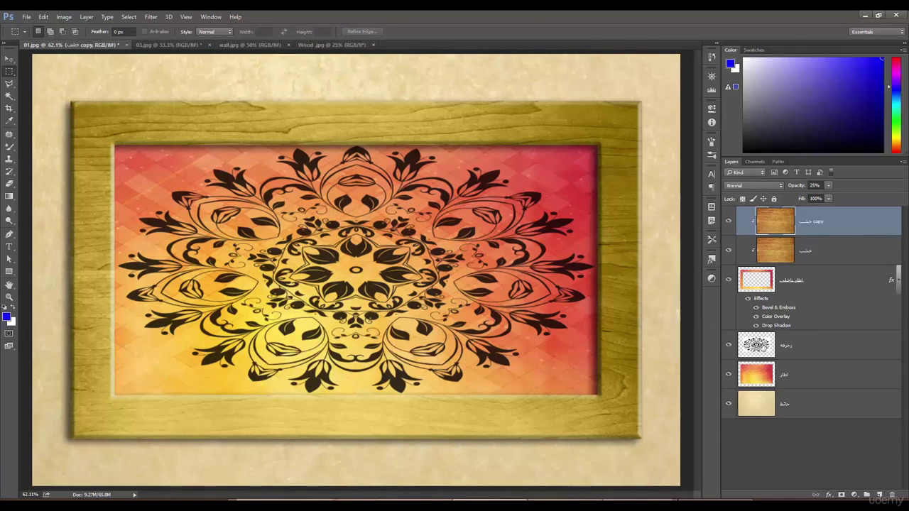
Select the ornament layer, try moving the ornament down and to the right inside the frame, and undo the move
click(796, 348)
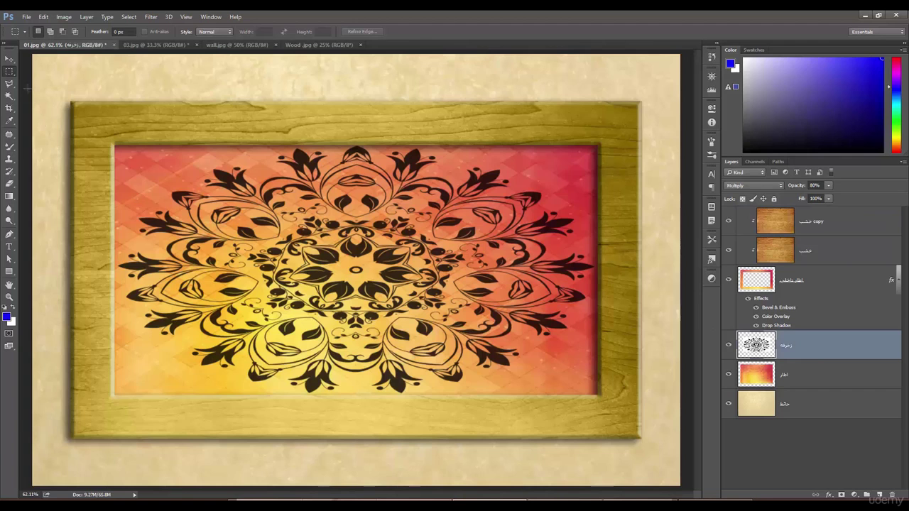
click(10, 59)
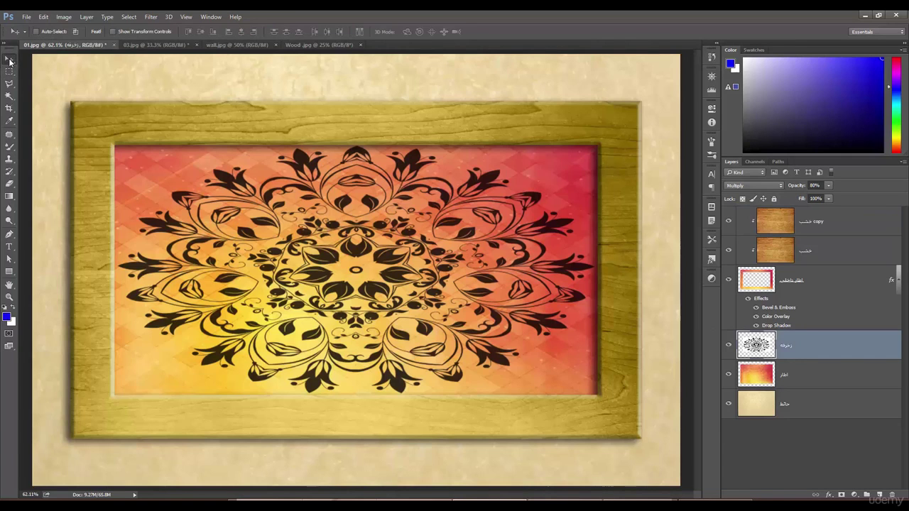
drag(351, 279, 375, 301)
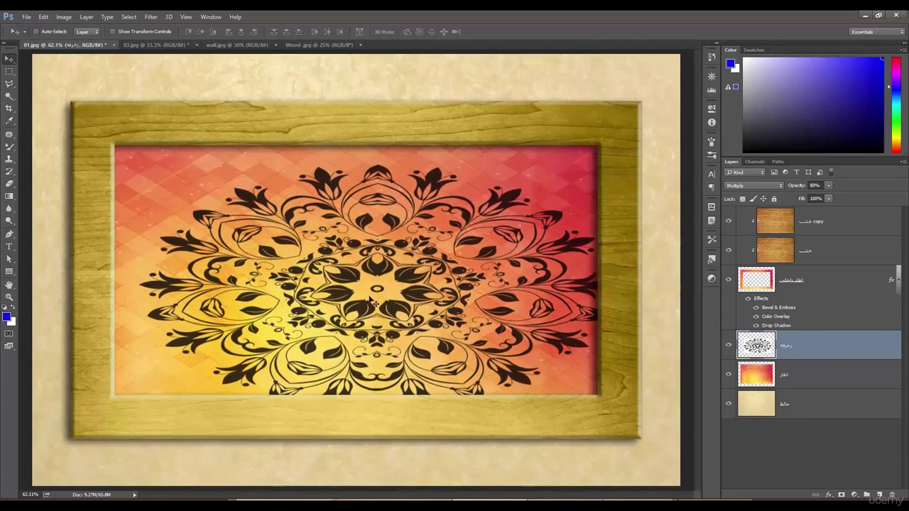
key(ctrl+z)
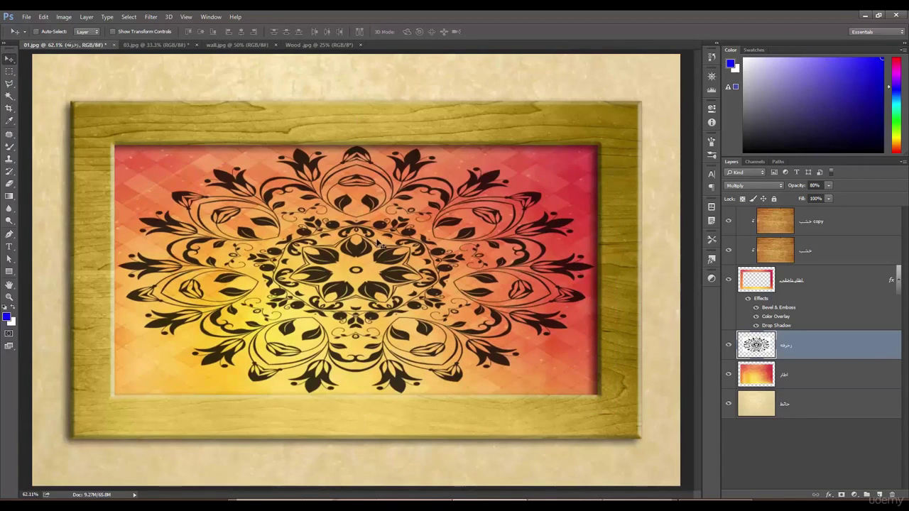
Scale the ornament down to about 98% around its centre so it fits inside the frame, and apply the transform
key(ctrl+t)
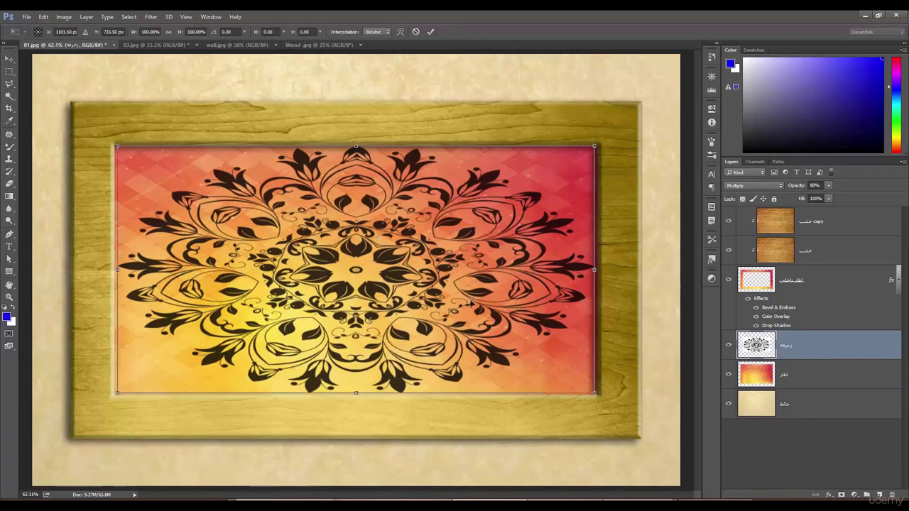
drag(597, 395, 592, 391)
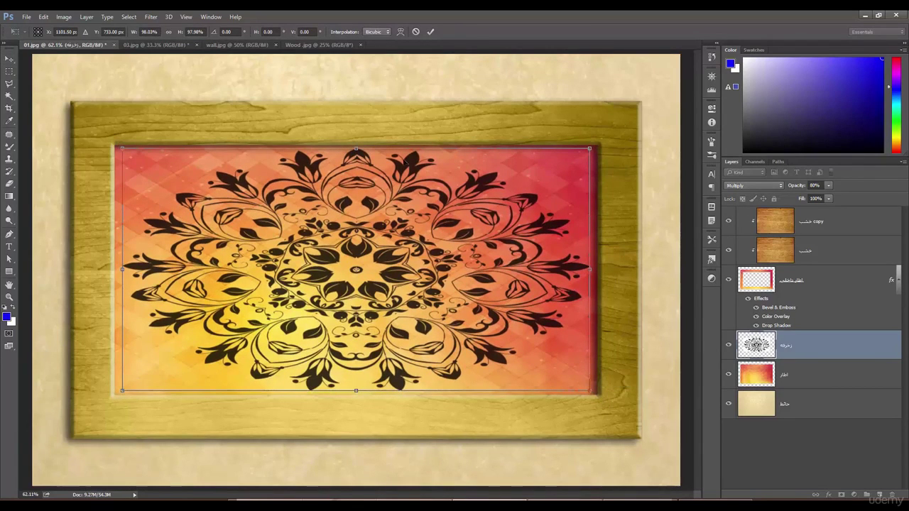
click(431, 32)
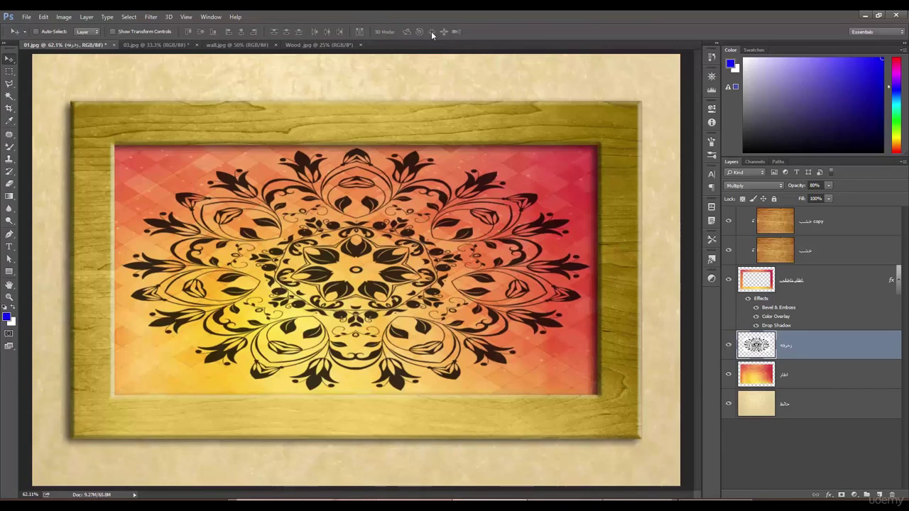